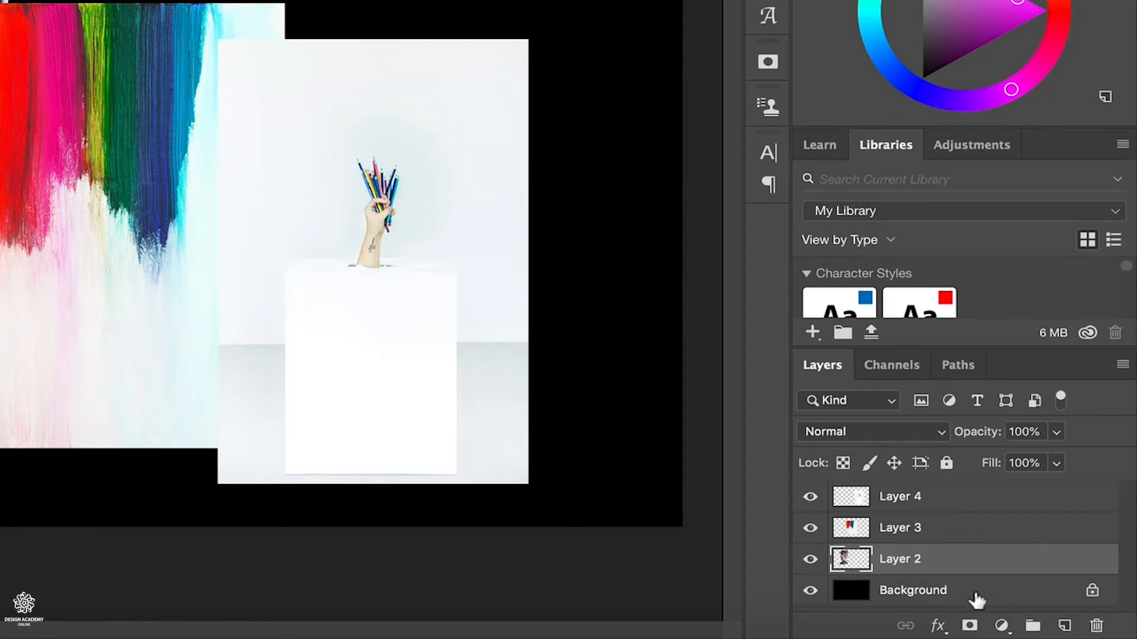
# Hide the black Background layer and show it again to see the transparency behind the images.
pyautogui.click(810, 591)
pyautogui.click(810, 591)
pyautogui.click(810, 591)
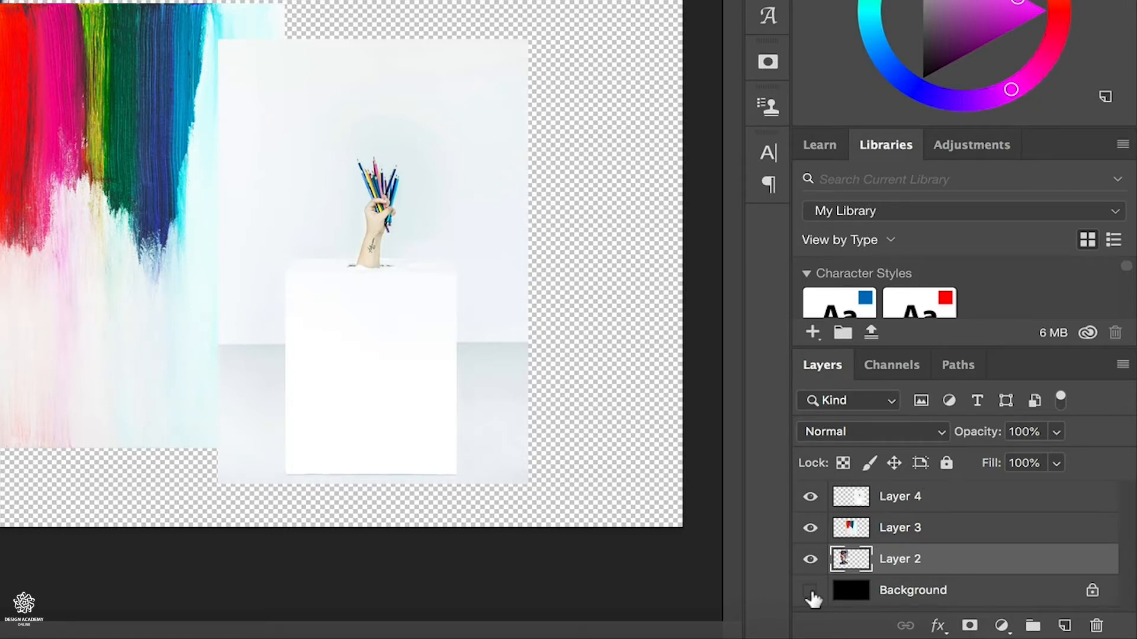
pyautogui.click(810, 591)
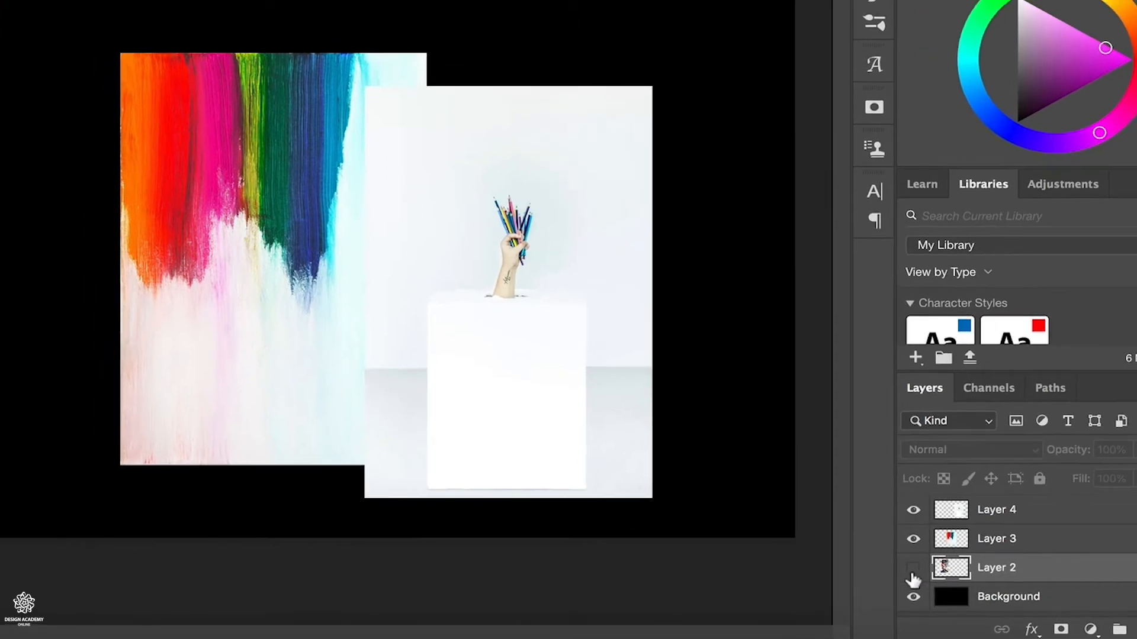
# Hide and show Layer 2, Layer 3 and Layer 4 one after another to check which image each layer holds.
pyautogui.click(809, 559)
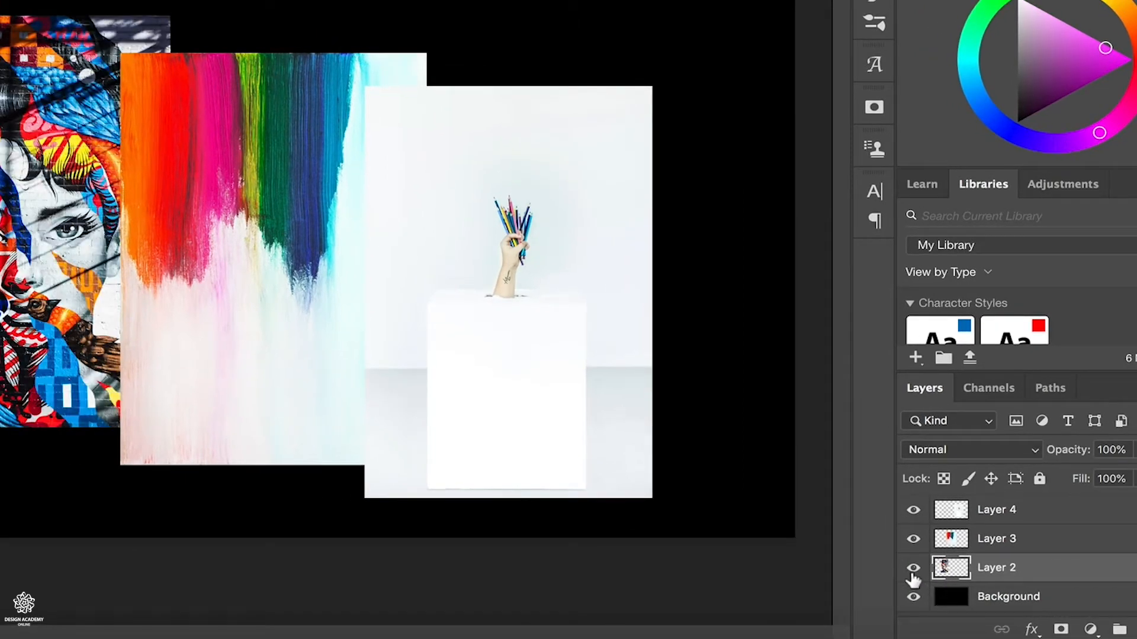
pyautogui.click(913, 540)
pyautogui.click(912, 539)
pyautogui.click(913, 513)
pyautogui.click(912, 513)
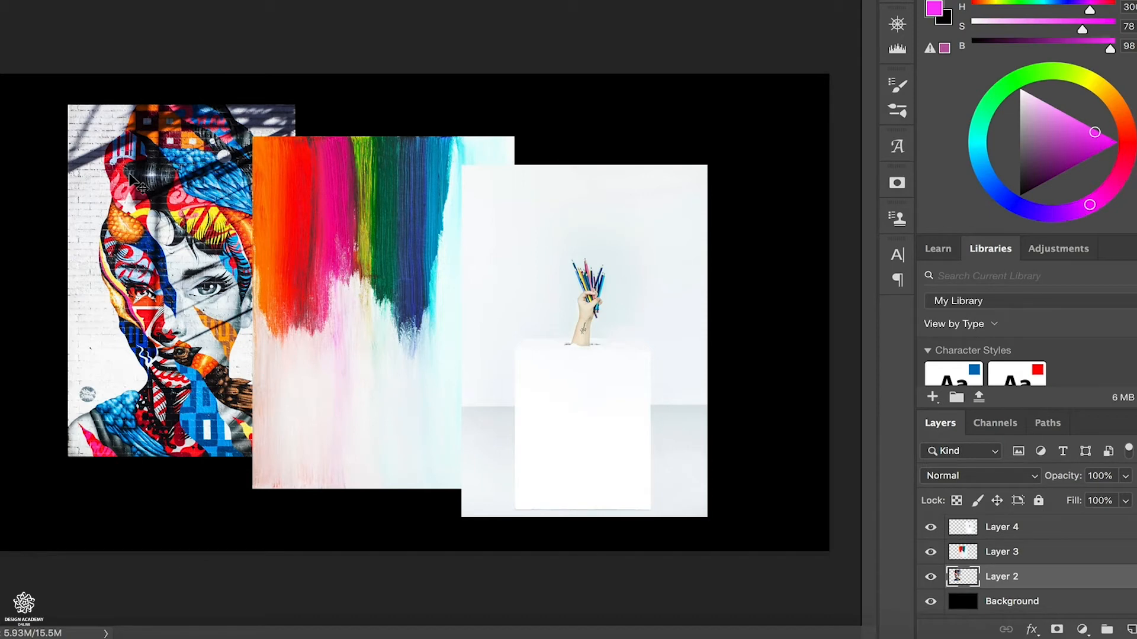
# Move the mural portrait (Layer 2) left and the pencil photo (Layer 4) right, level with the paint image and without overlaps.
pyautogui.press('super')
pyautogui.moveTo(212, 268); pyautogui.dragTo(132, 283)
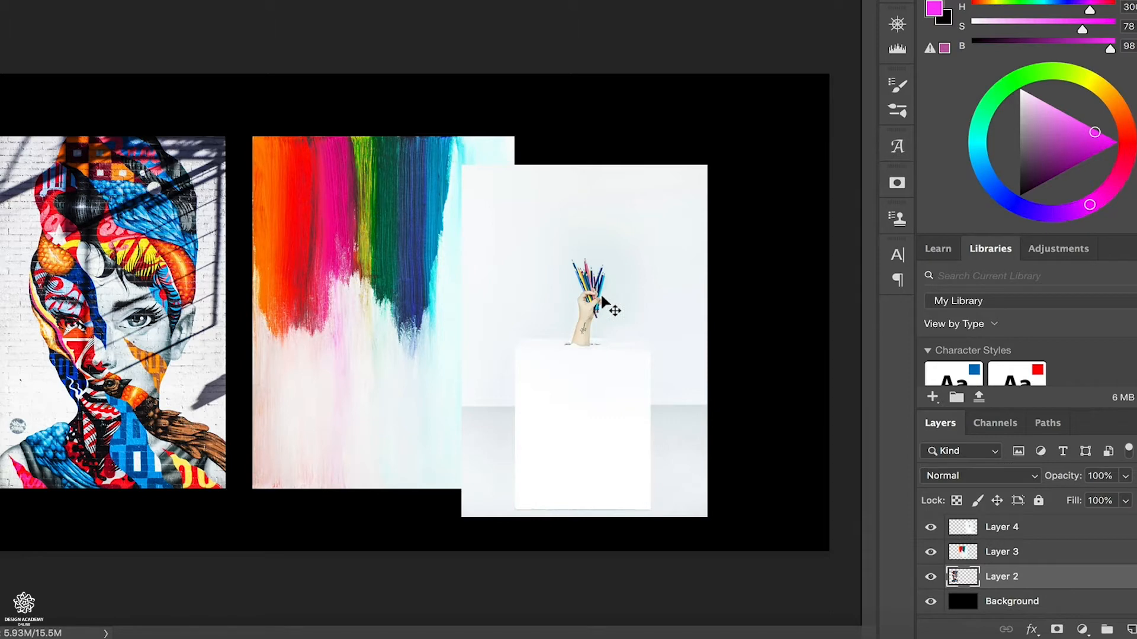
pyautogui.press('super')
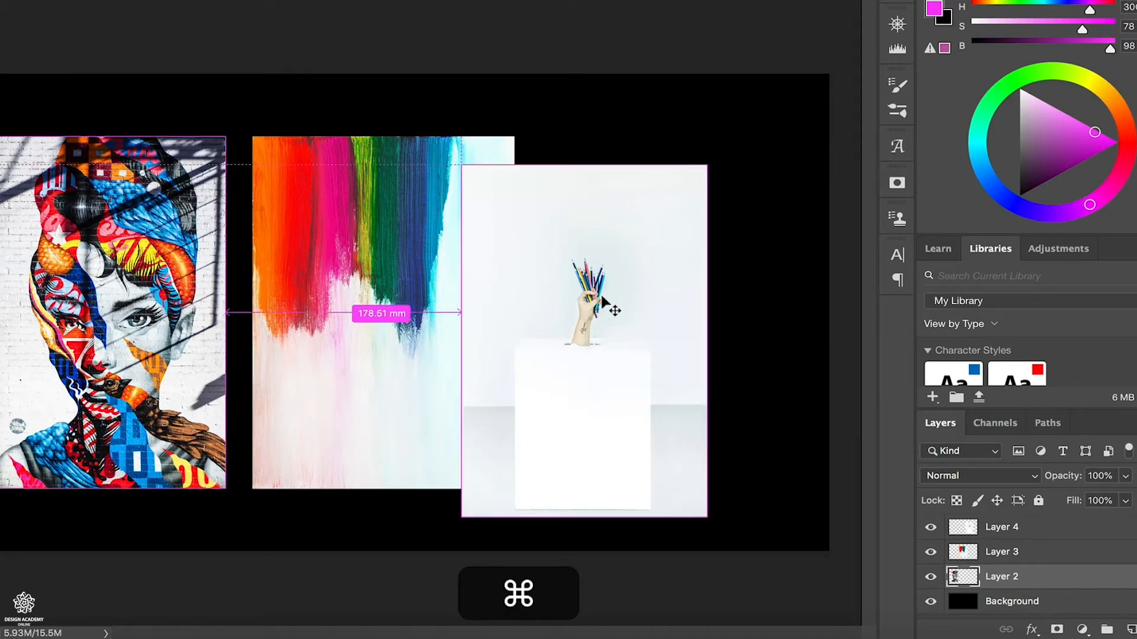
pyautogui.keyDown('super'); pyautogui.click(603, 300); pyautogui.keyUp('super')
pyautogui.moveTo(602, 300); pyautogui.dragTo(682, 268)
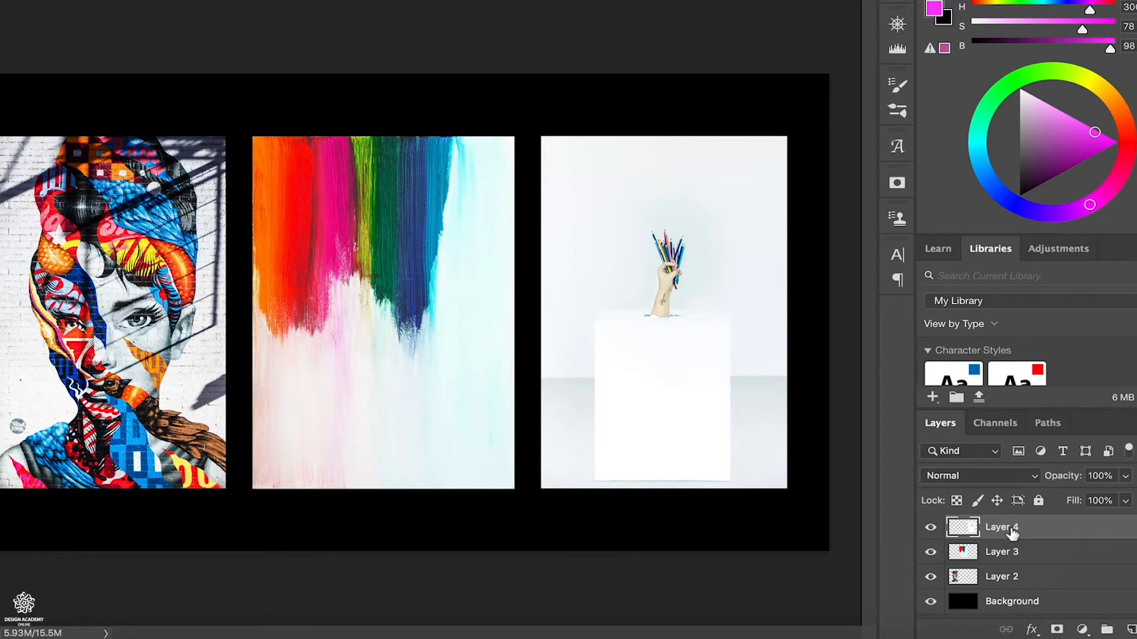
# Move Layers 3 and 4 together slightly up and right, and shift Layers 2, 3 and 4 together slightly down and left.
pyautogui.keyDown('super'); pyautogui.click(1039, 559); pyautogui.keyUp('super')
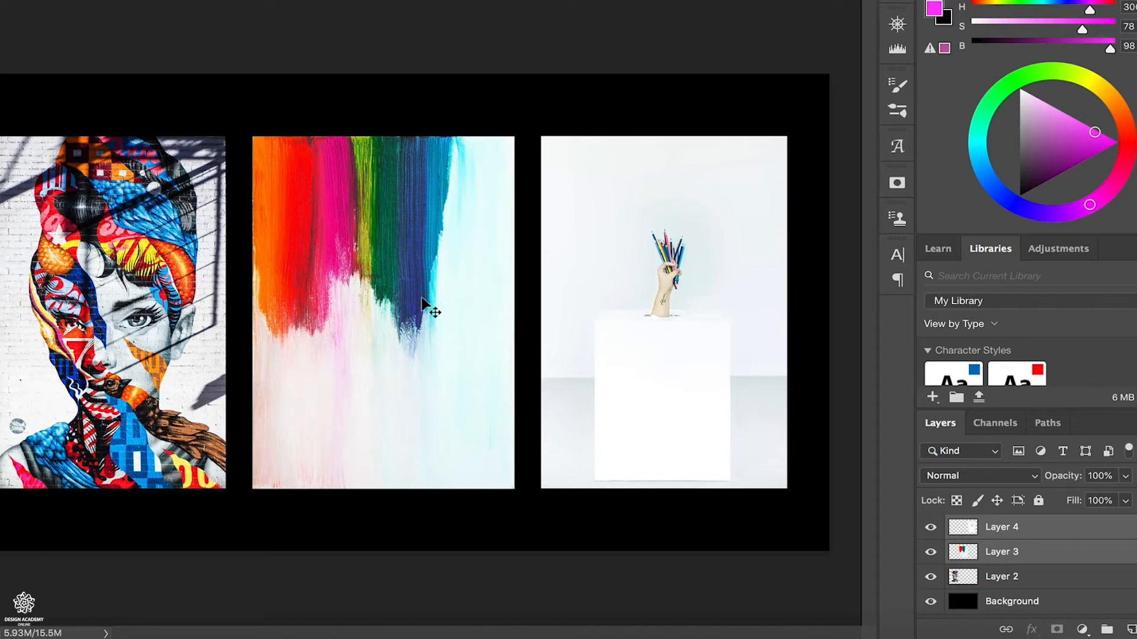
pyautogui.moveTo(421, 301)
pyautogui.mouseDown()
pyautogui.moveTo(478, 272)
pyautogui.moveTo(432, 284)
pyautogui.mouseUp()
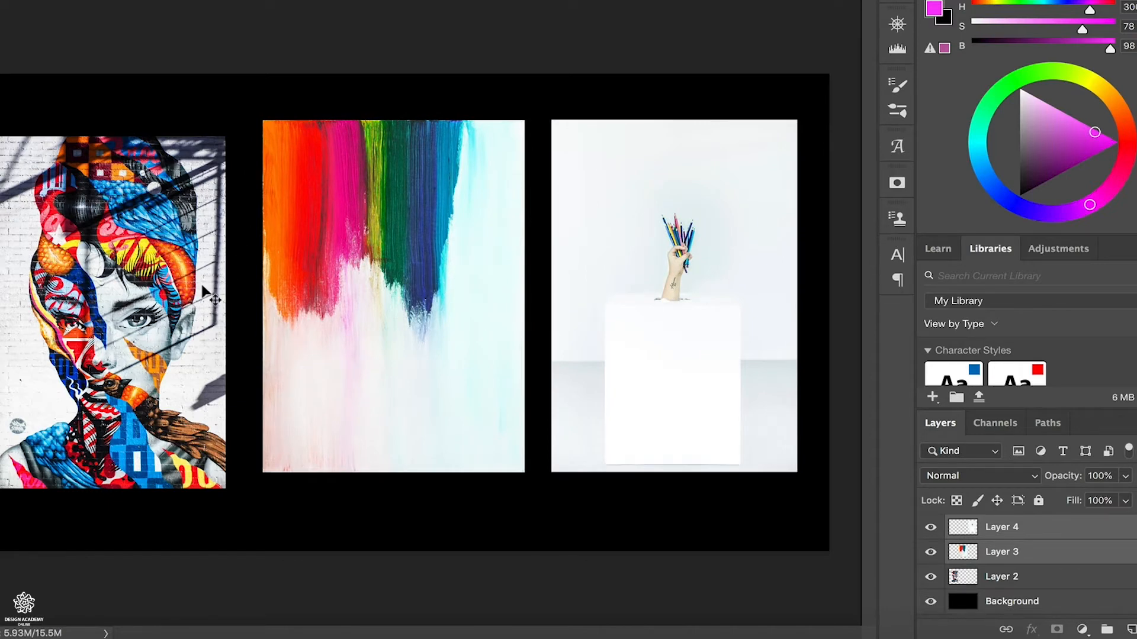
pyautogui.press('super')
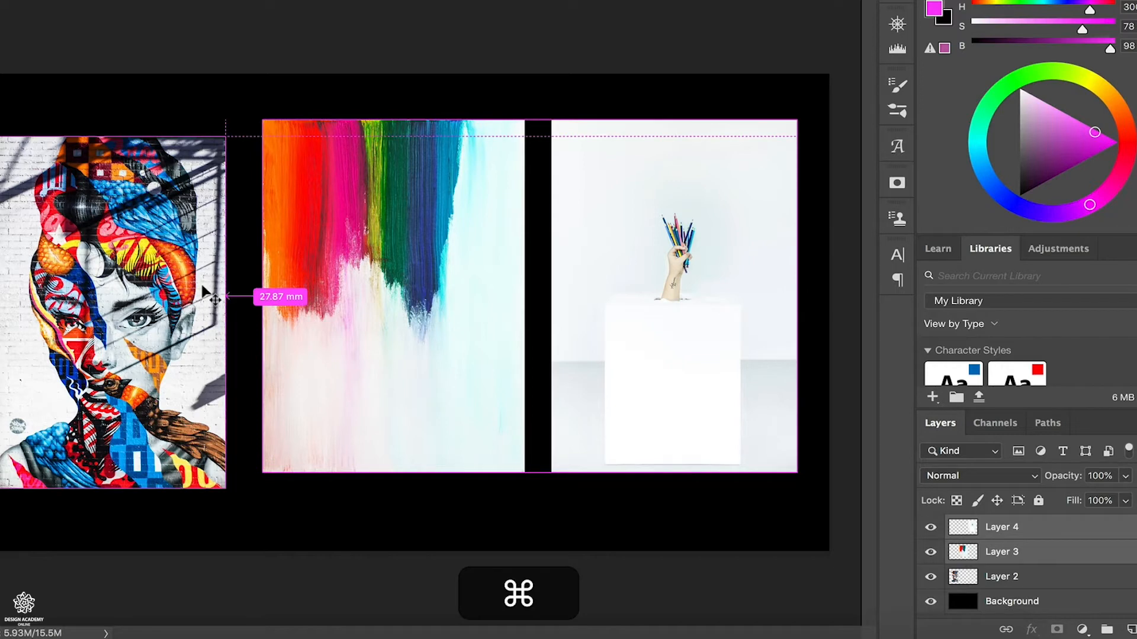
pyautogui.press('shift')
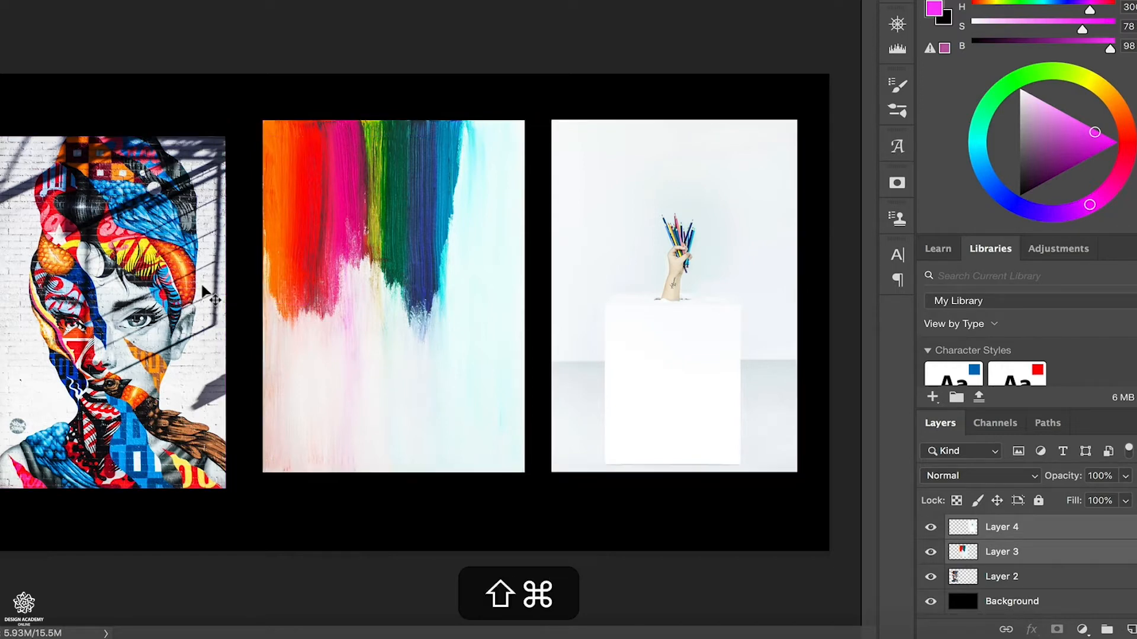
pyautogui.keyDown('shift'); pyautogui.keyDown('super'); pyautogui.click(202, 287); pyautogui.keyUp('super'); pyautogui.keyUp('shift')
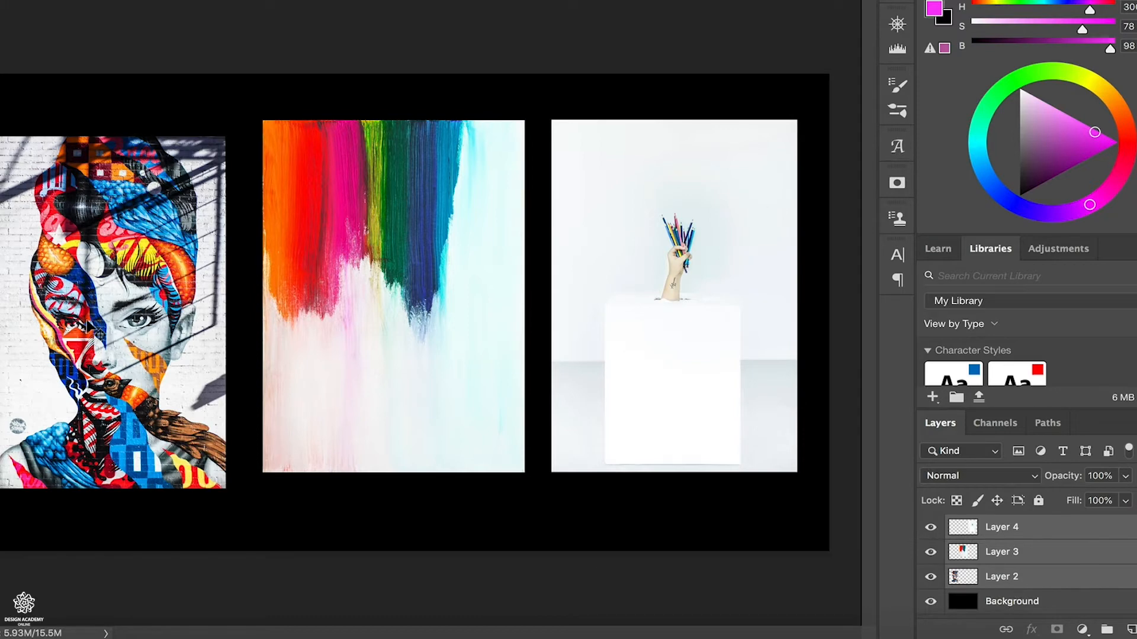
pyautogui.moveTo(95, 327); pyautogui.dragTo(84, 349)
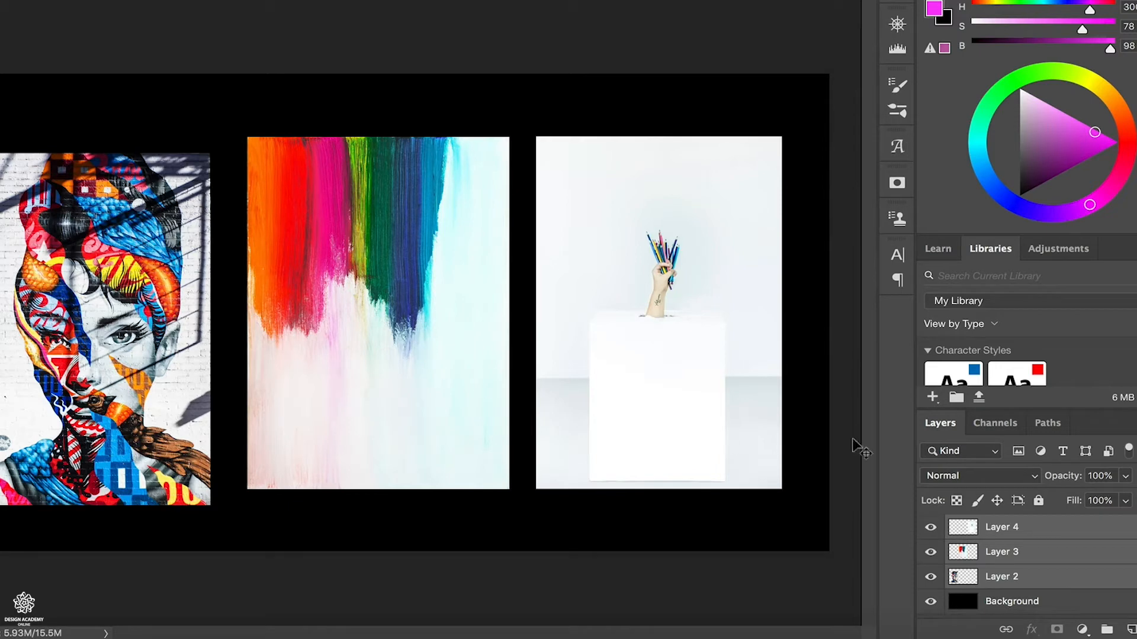
# Move only the mural portrait on Layer 2 up to line up with the other images, and select Layers 2 through 4 together.
pyautogui.press('super')
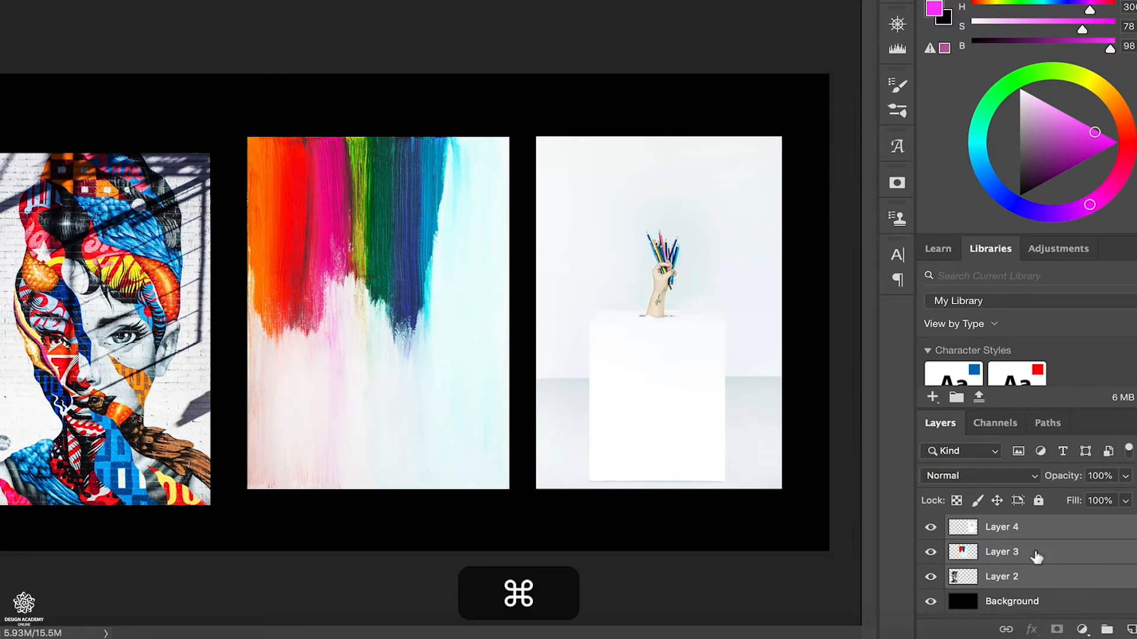
pyautogui.keyDown('super'); pyautogui.click(1035, 554); pyautogui.keyUp('super')
pyautogui.keyDown('super'); pyautogui.click(1049, 526); pyautogui.keyUp('super')
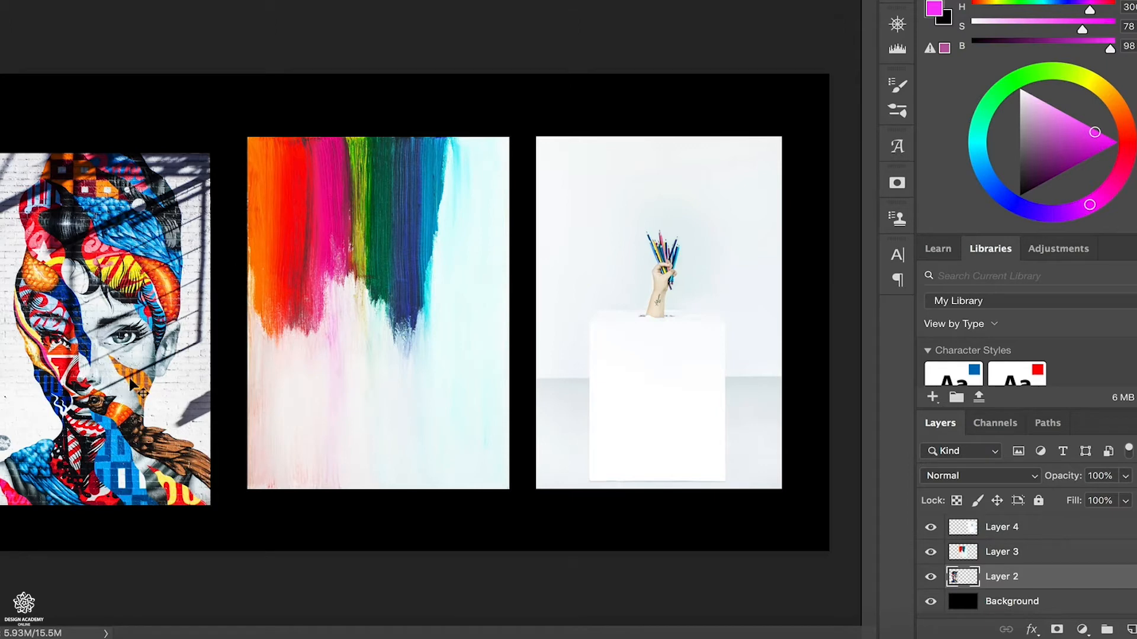
pyautogui.moveTo(145, 393); pyautogui.dragTo(141, 359)
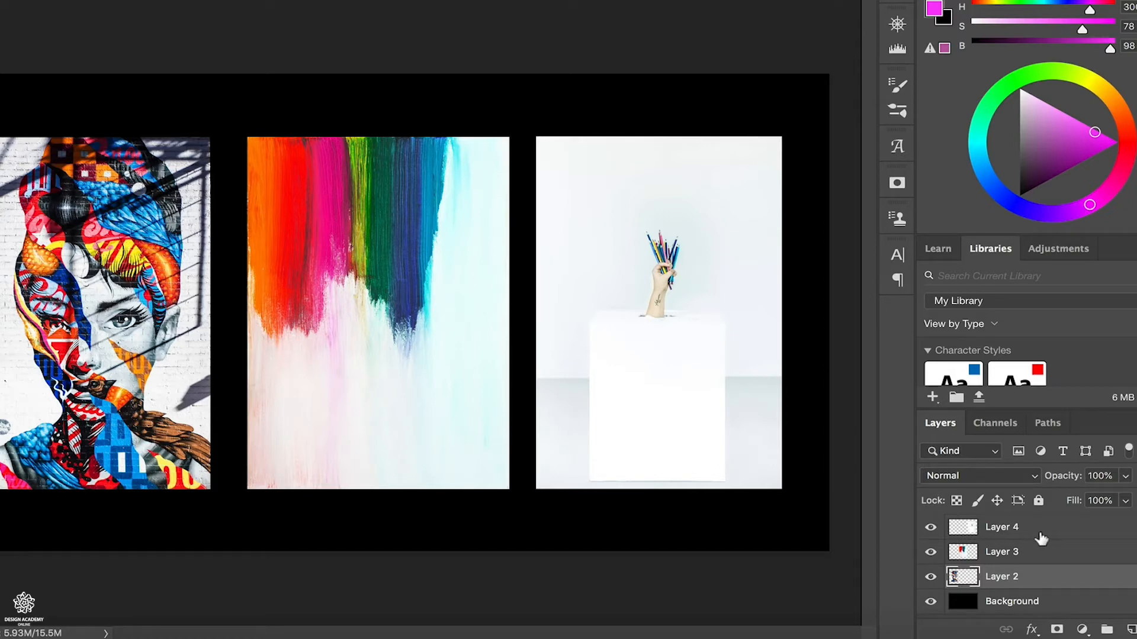
pyautogui.press('shift')
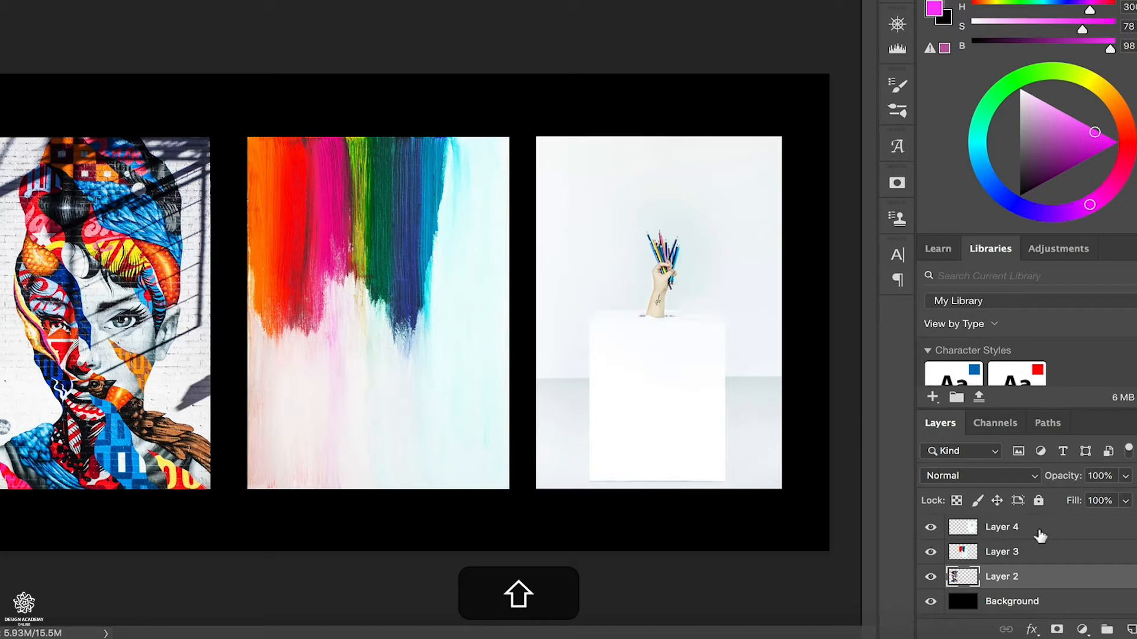
pyautogui.keyDown('shift'); pyautogui.click(1040, 536); pyautogui.keyUp('shift')
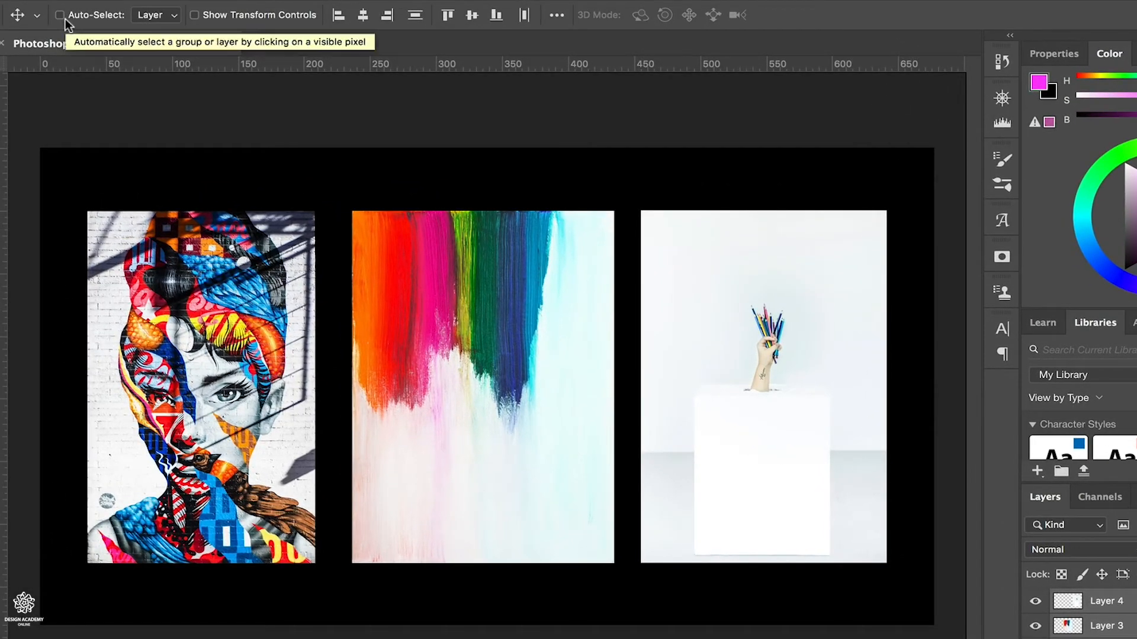
# Enable Auto-Select for layers and select the mural, paint and pencil images one at a time directly on the canvas.
pyautogui.click(59, 16)
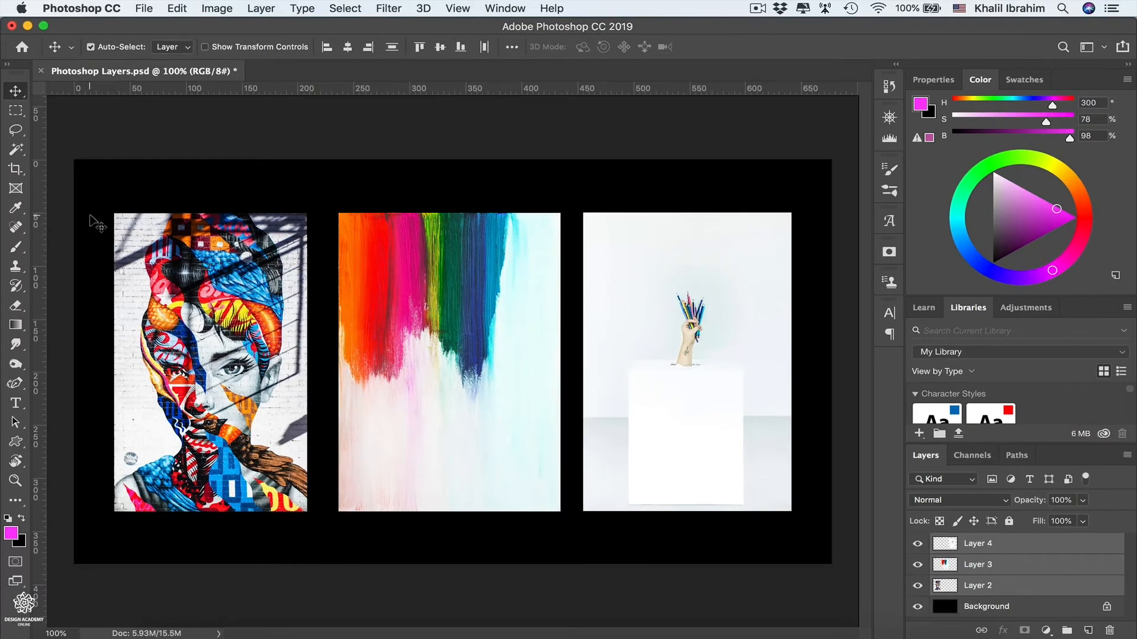
pyautogui.click(90, 216)
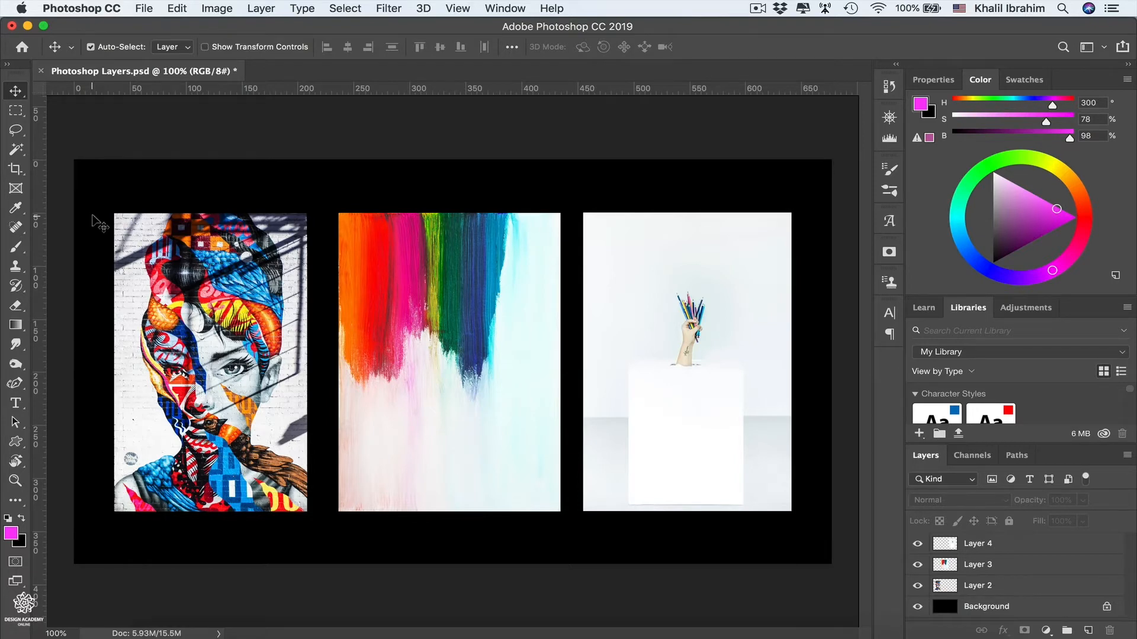
pyautogui.click(212, 242)
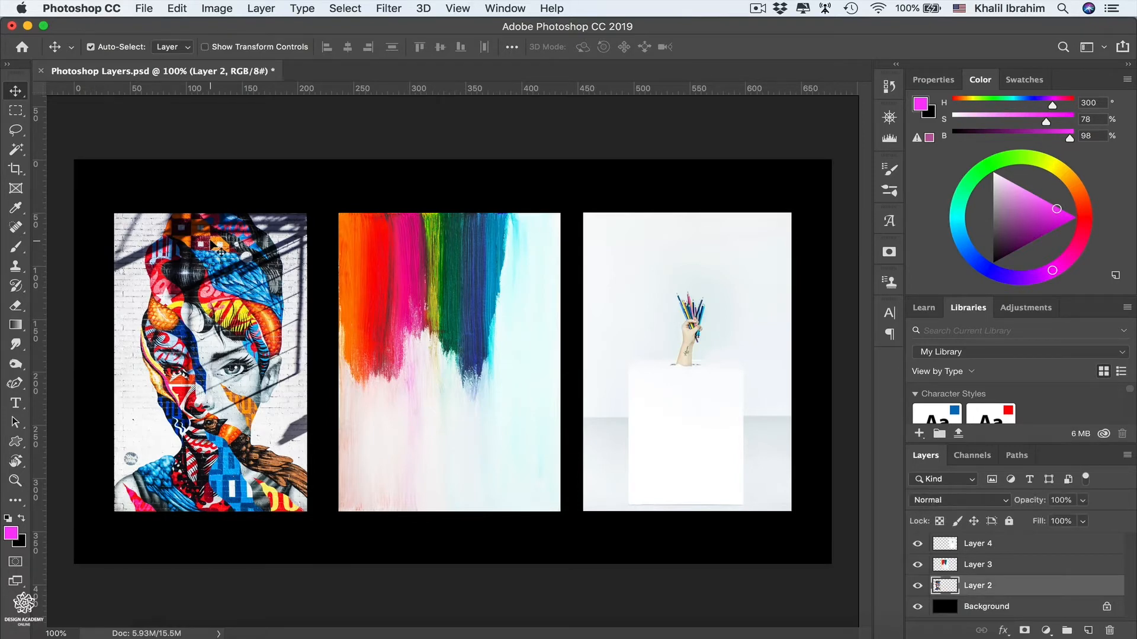
pyautogui.click(473, 265)
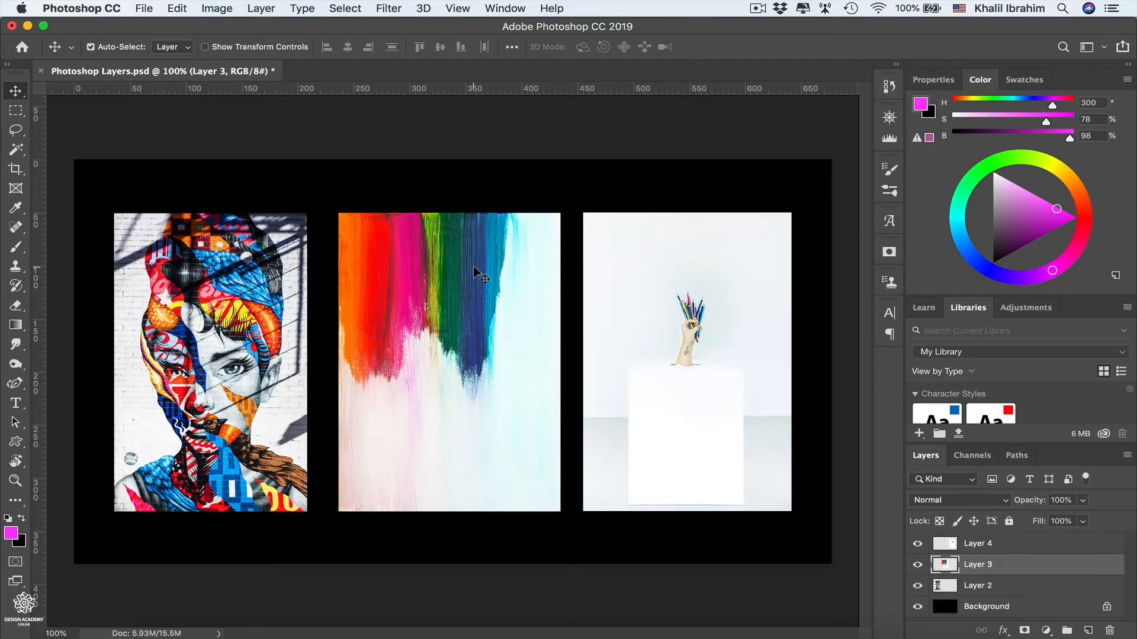
pyautogui.click(626, 290)
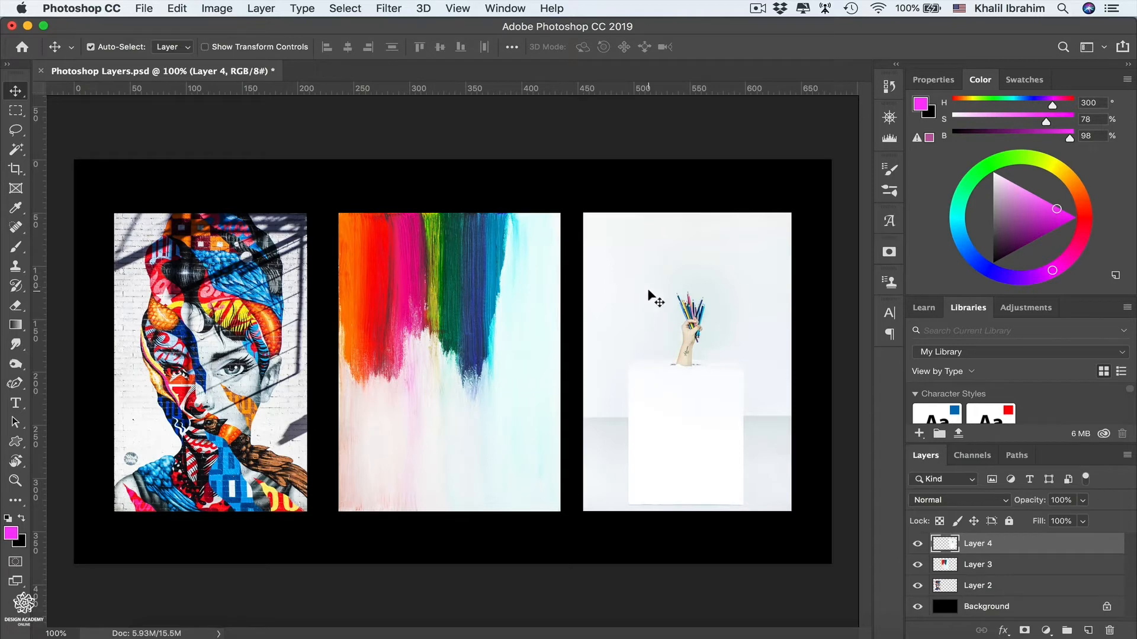
# Add the paint and mural images to the pencil image's selection, and reselect all three with a selection box across the canvas.
pyautogui.press('shift')
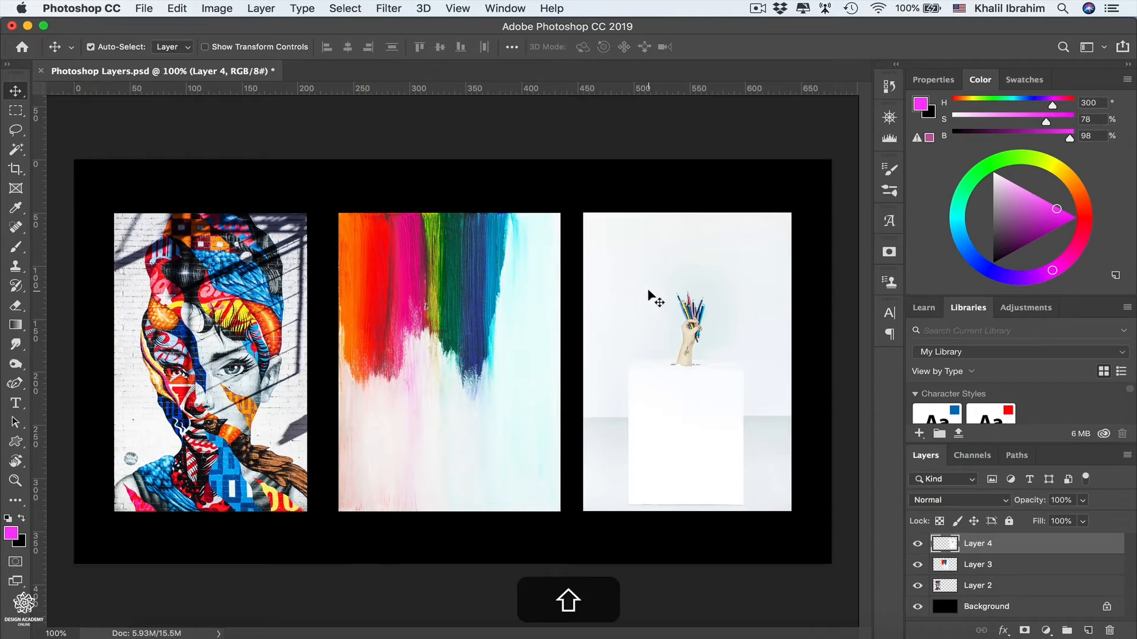
pyautogui.keyDown('shift'); pyautogui.click(450, 276); pyautogui.keyUp('shift')
pyautogui.keyDown('shift'); pyautogui.click(274, 290); pyautogui.keyUp('shift')
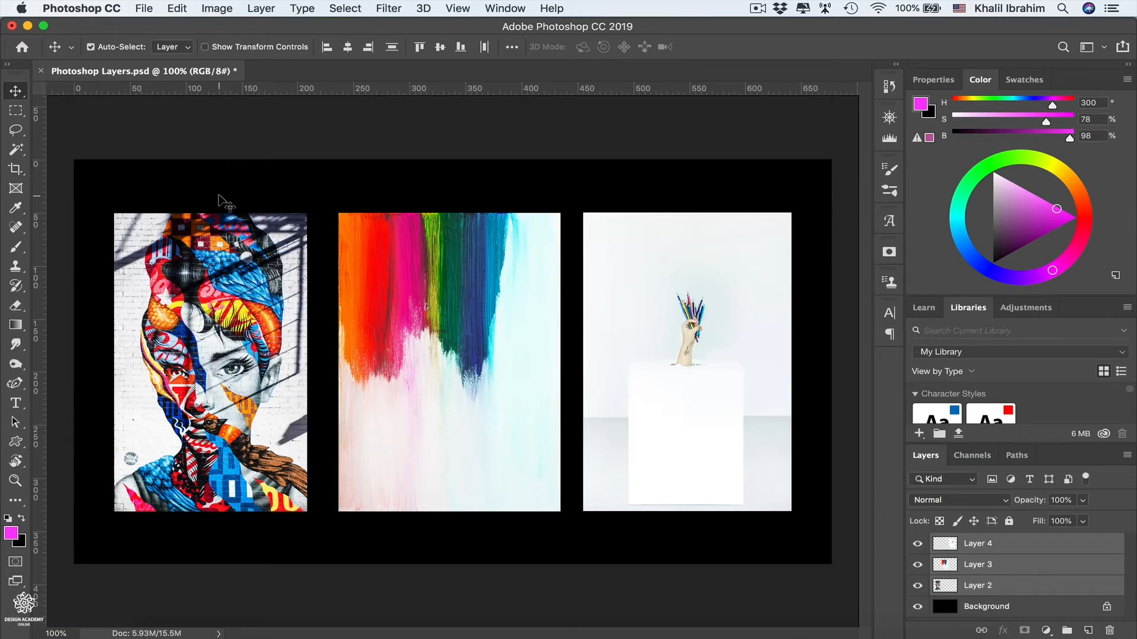
pyautogui.click(218, 196)
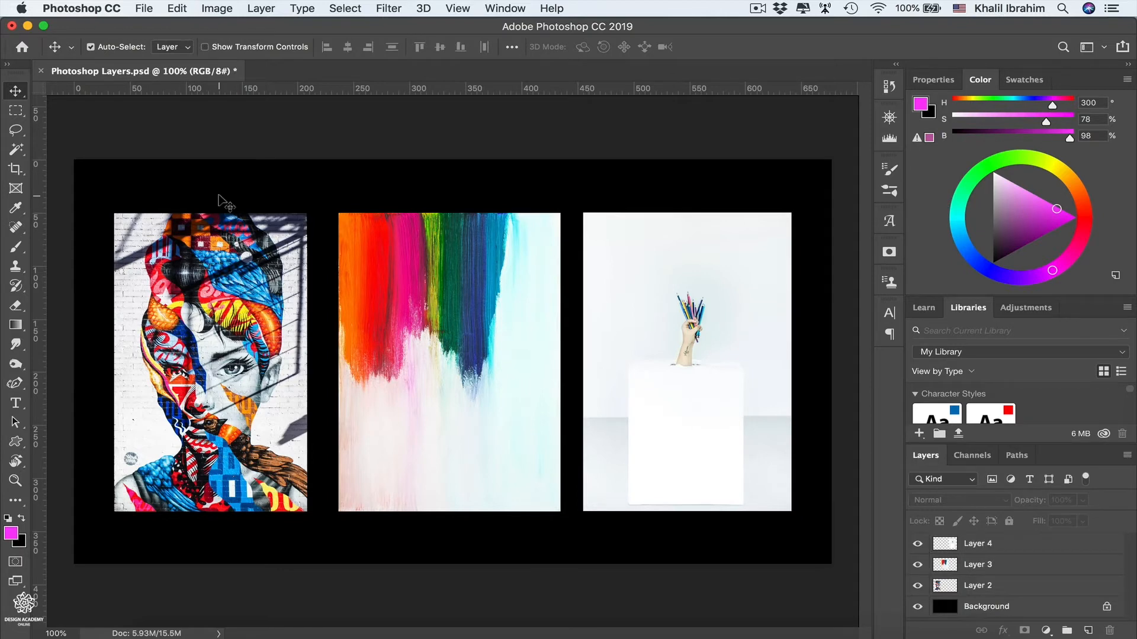
pyautogui.moveTo(218, 196); pyautogui.dragTo(650, 335)
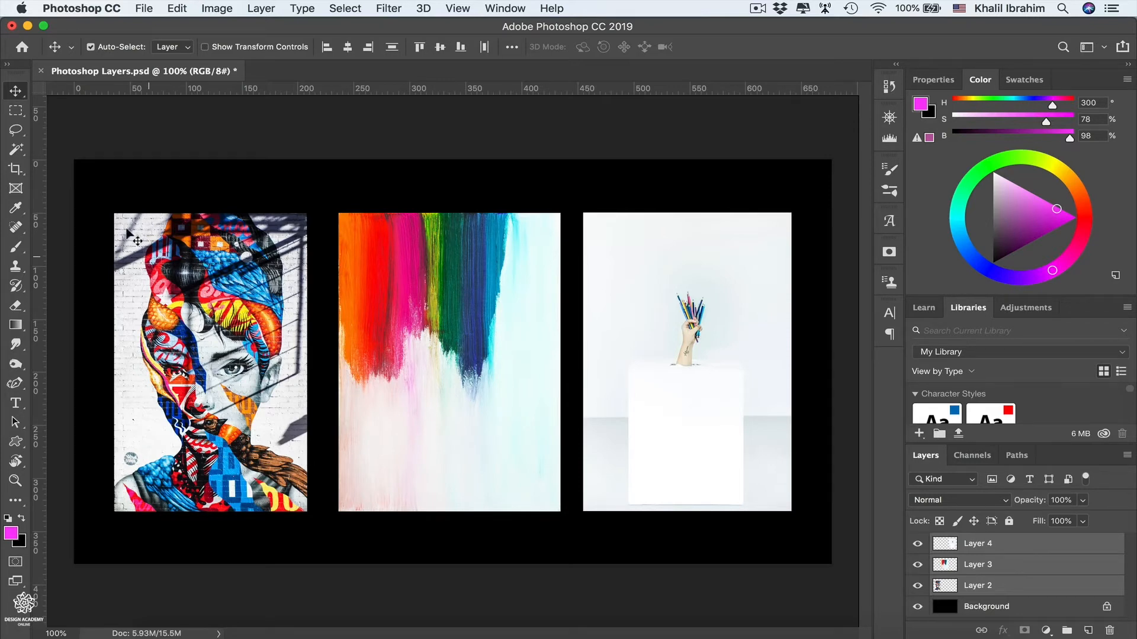
# Turn off Auto-Select and box-select all three images on the canvas using temporary Auto-Select.
pyautogui.click(90, 47)
pyautogui.click(90, 47)
pyautogui.press('super')
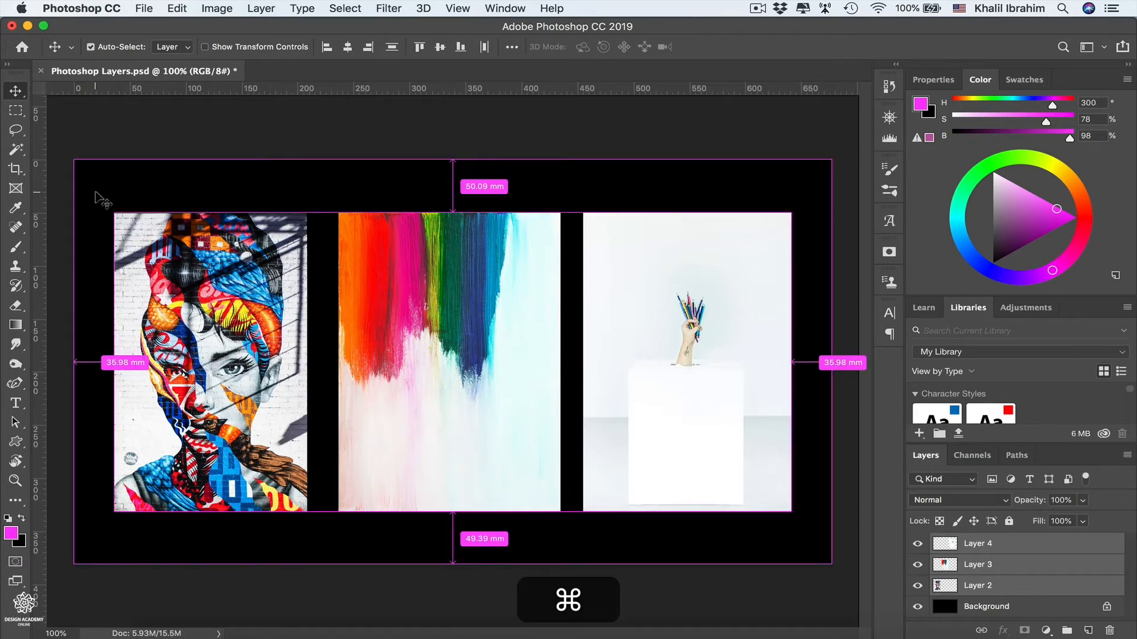
pyautogui.moveTo(95, 192); pyautogui.dragTo(673, 422)
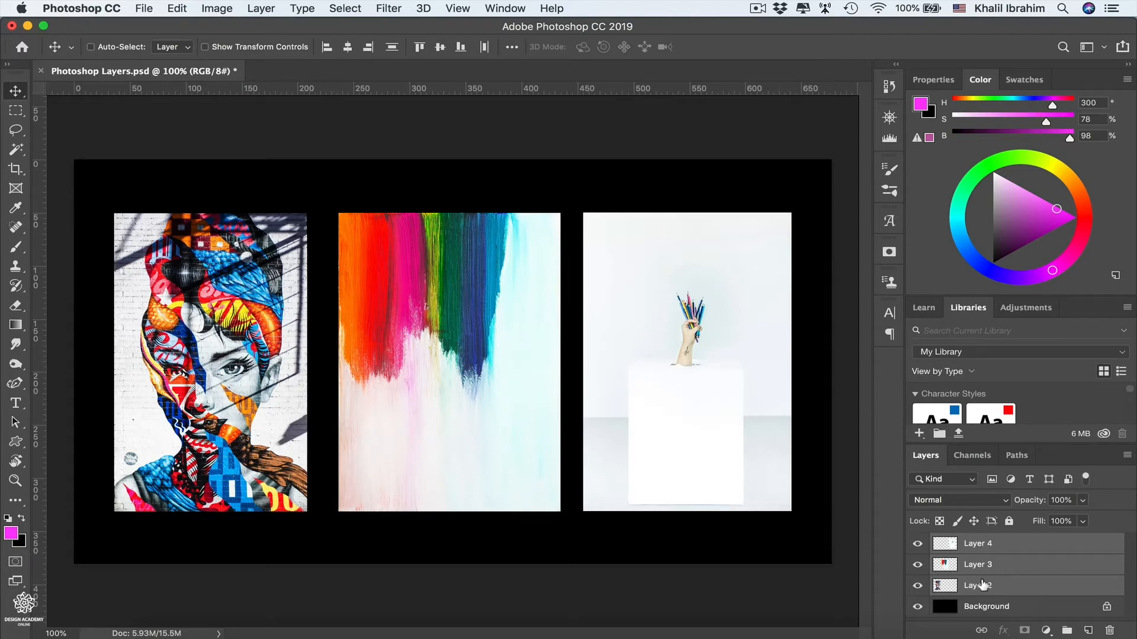
# Unlock the Background layer and move its black fill right and slightly down on the canvas.
pyautogui.click(1106, 608)
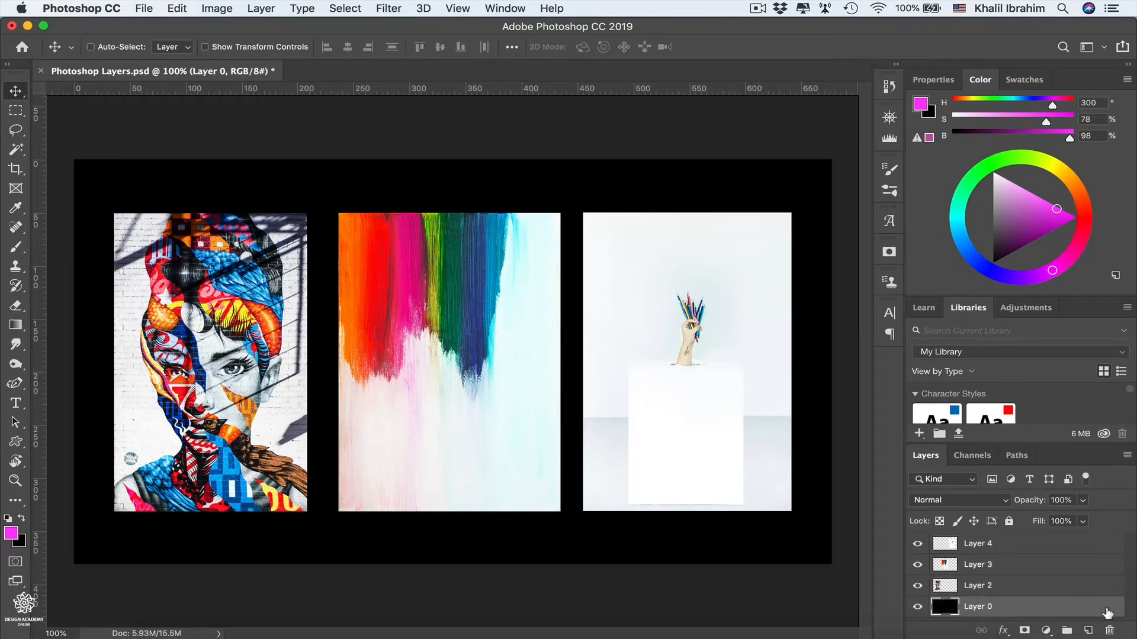
pyautogui.moveTo(272, 176); pyautogui.dragTo(439, 193)
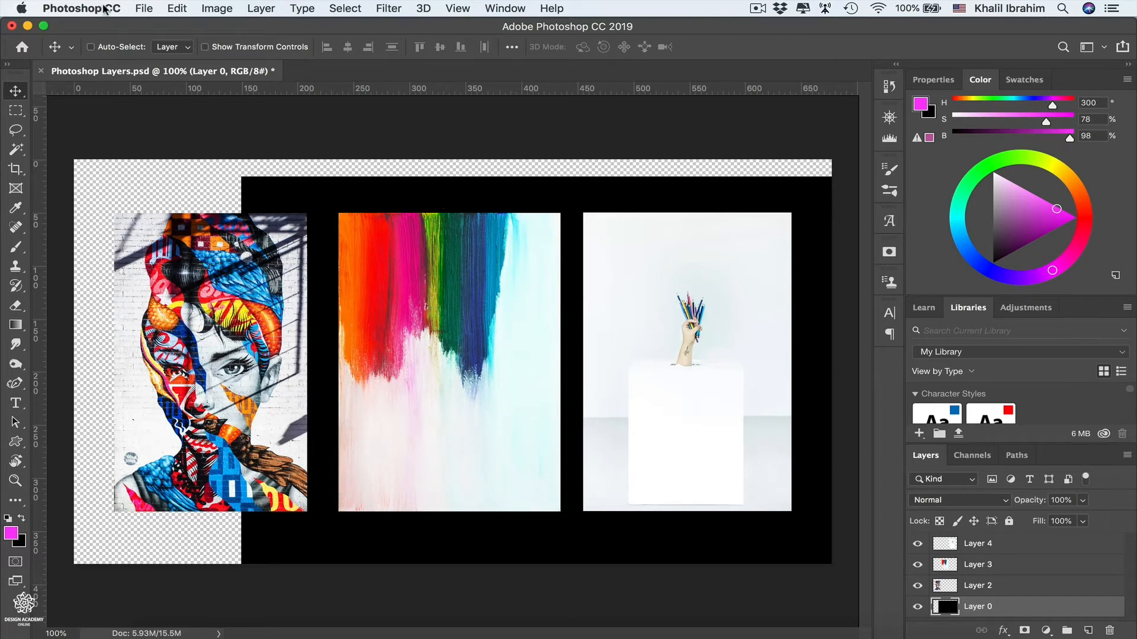
# Create a new document from the A4 print preset, 210 x 297 mm at 300 ppi.
pyautogui.click(143, 9)
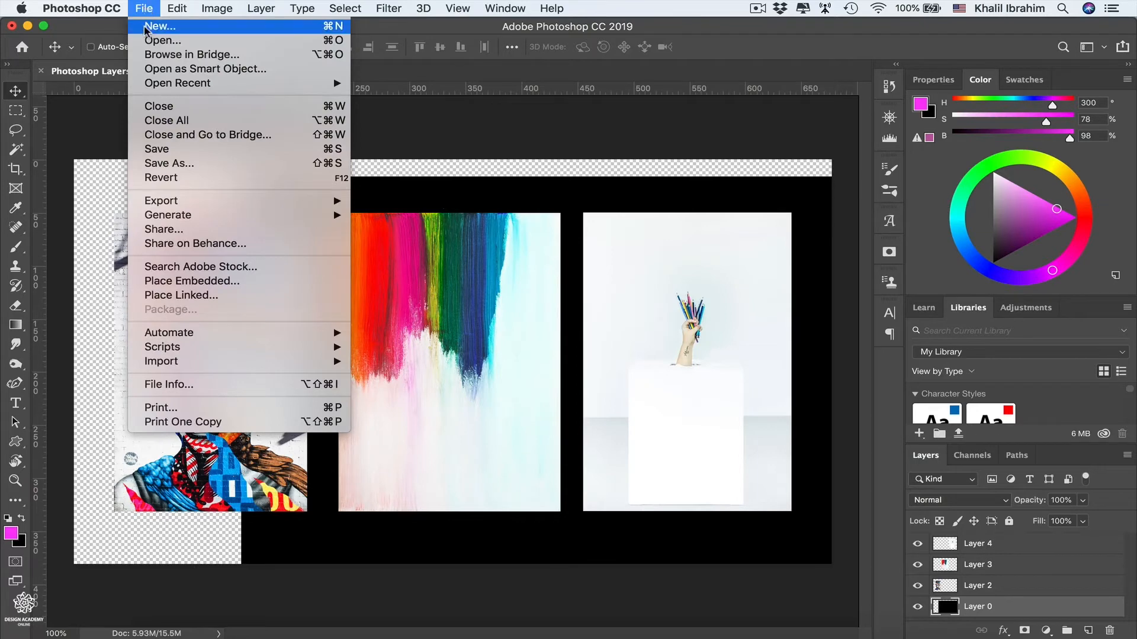
pyautogui.click(147, 27)
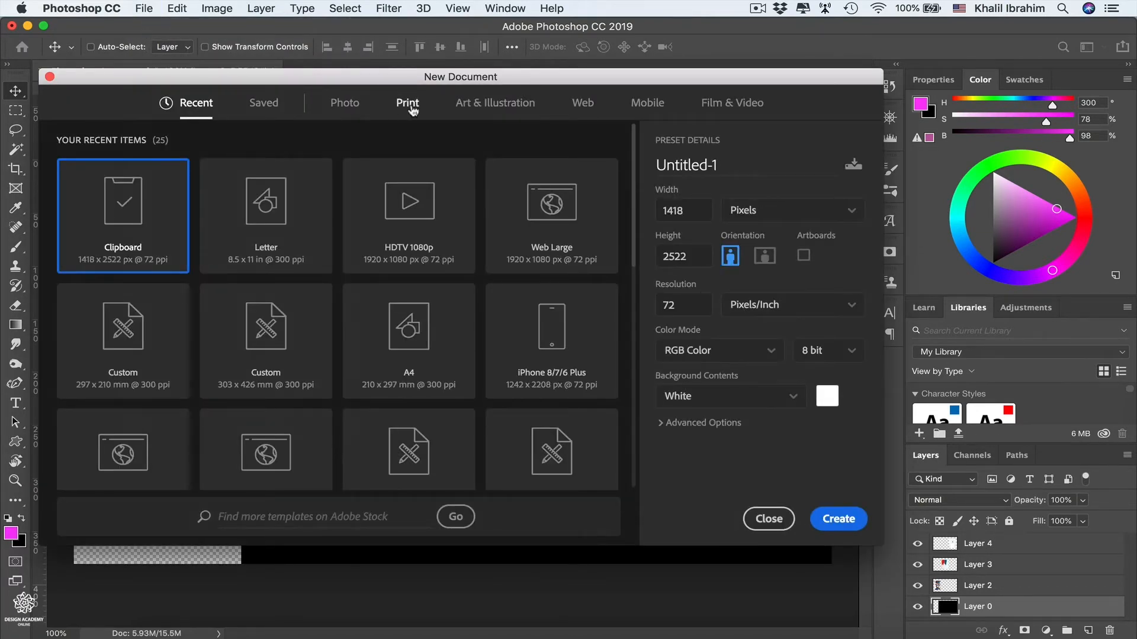
pyautogui.click(408, 106)
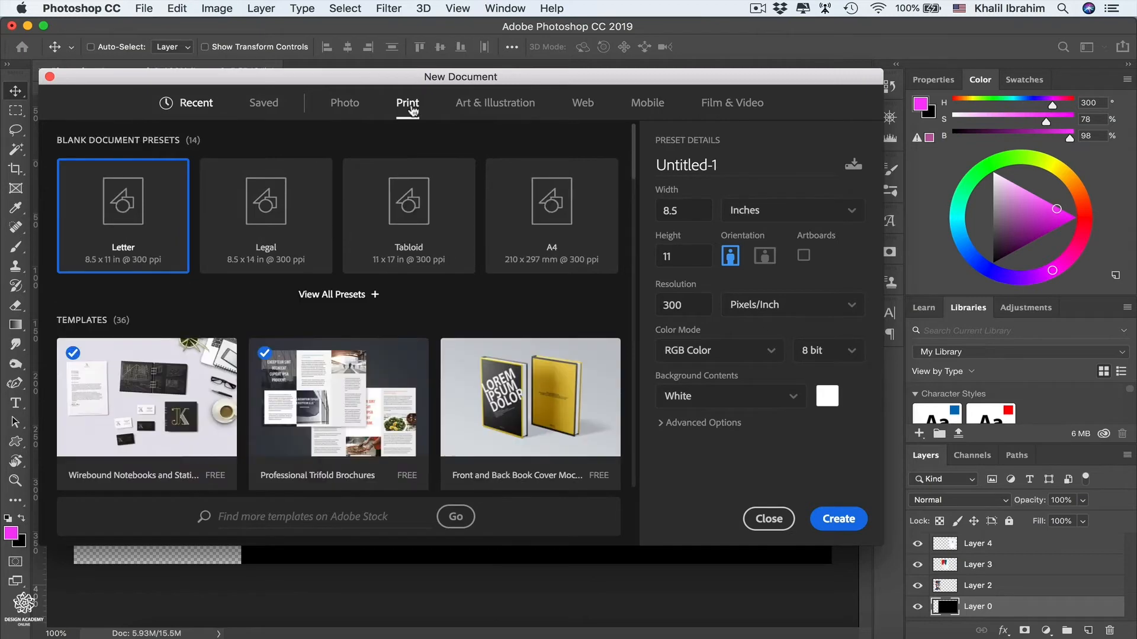
pyautogui.click(556, 205)
pyautogui.click(838, 519)
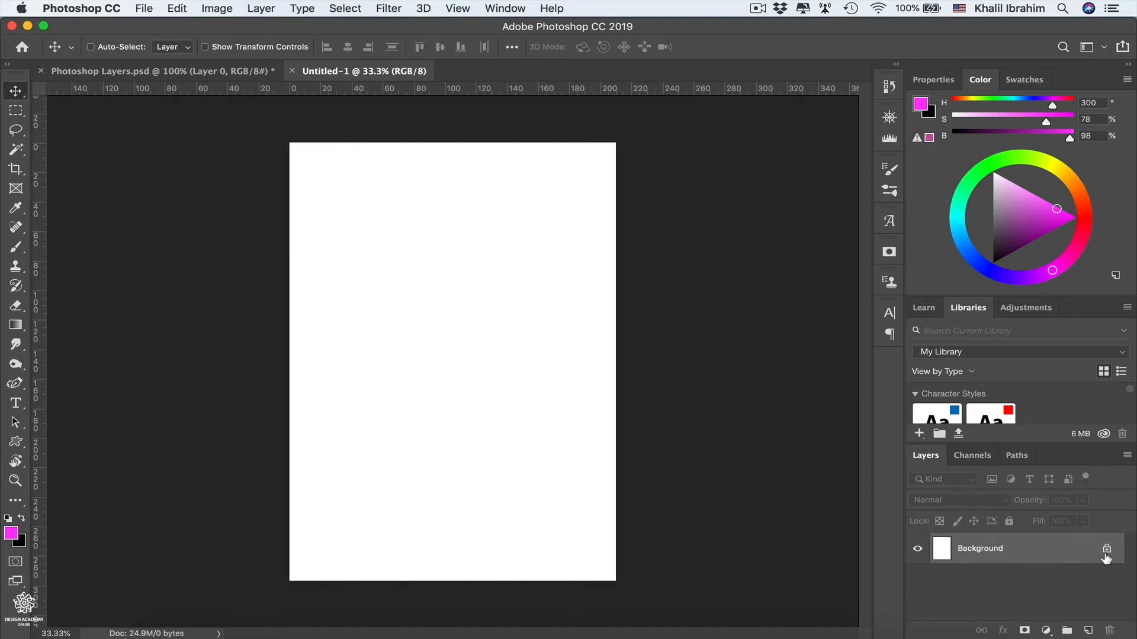
# Place the colourful brick-wall JPG from the Layers folder as an embedded image in the new document.
pyautogui.click(145, 8)
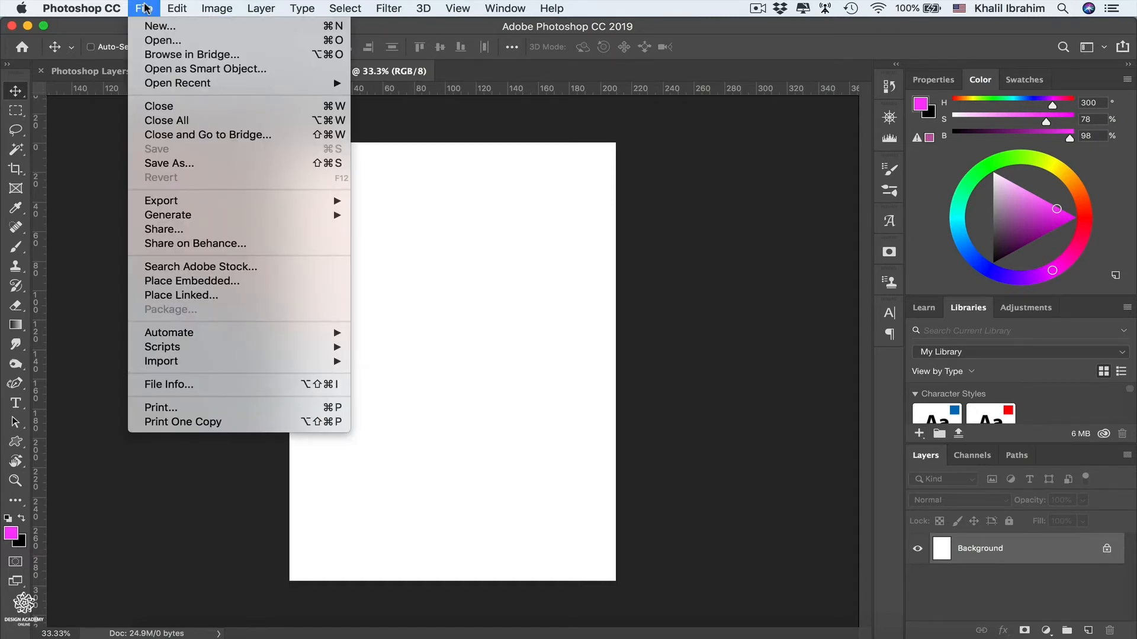
pyautogui.click(196, 282)
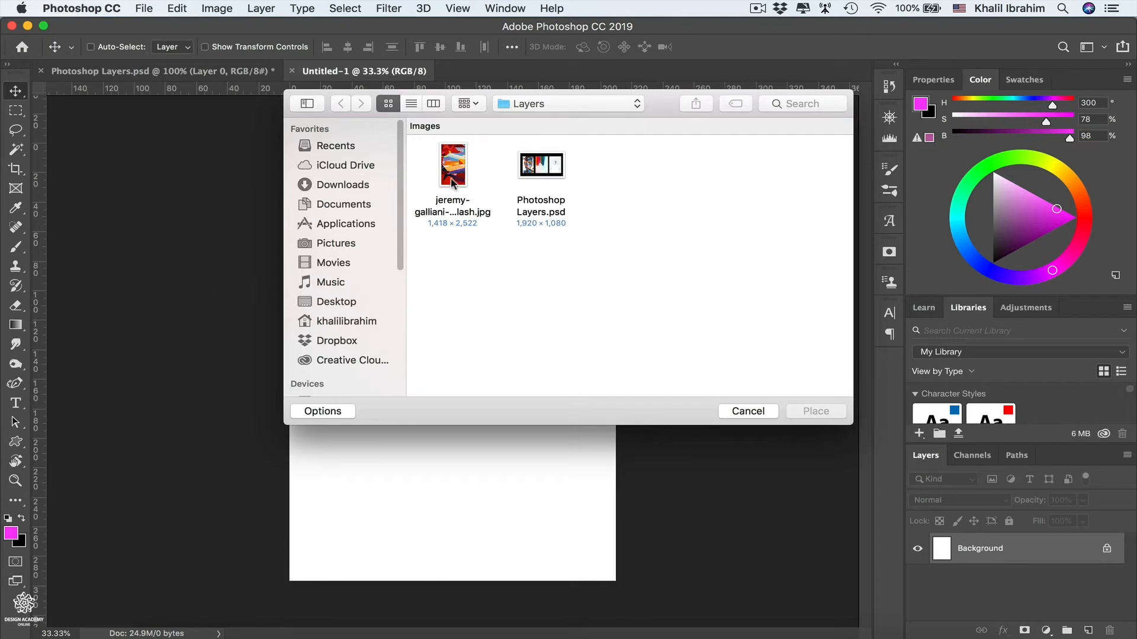
pyautogui.click(454, 176)
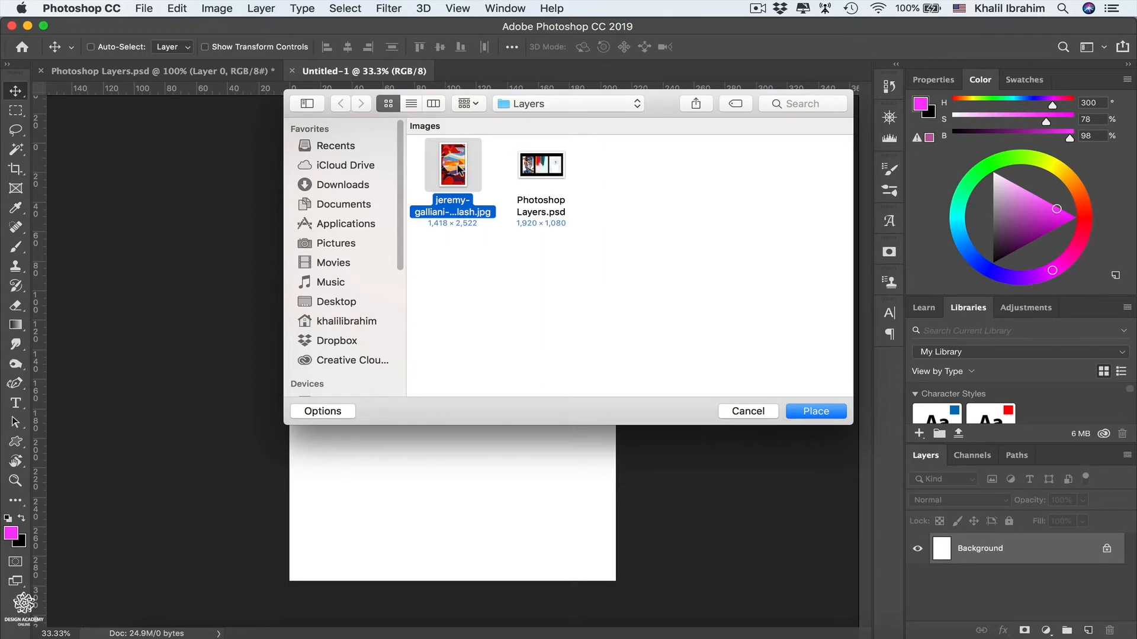
pyautogui.click(832, 414)
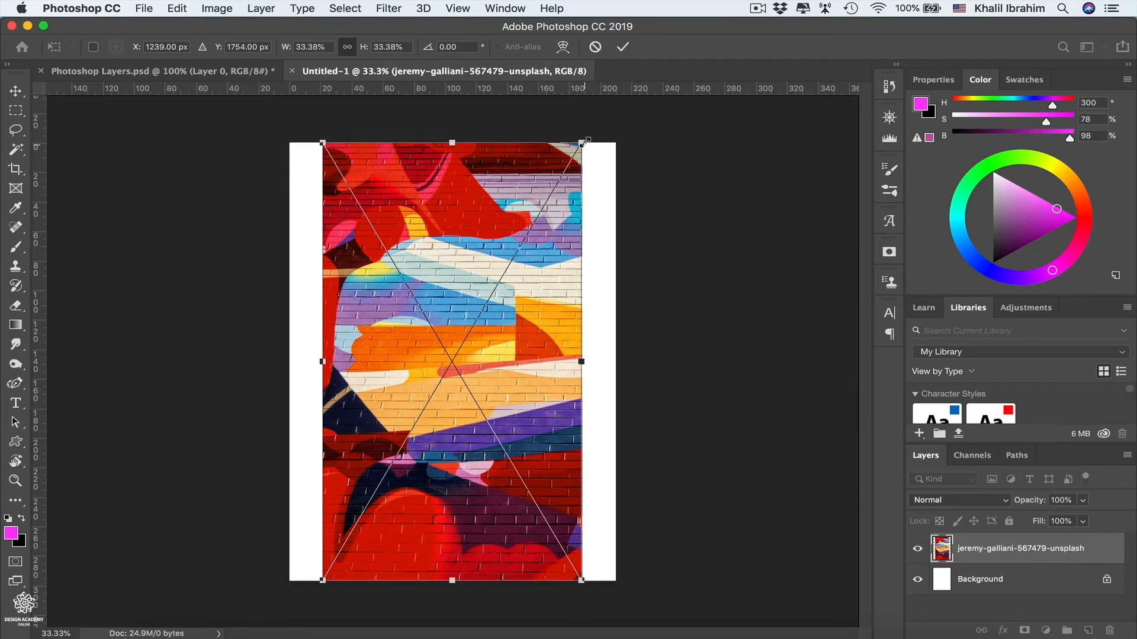
# Scale the placed image around its centre to 25.28%, about 126.4 x 224.9 mm, and commit the placement.
pyautogui.moveTo(583, 140); pyautogui.dragTo(542, 188)
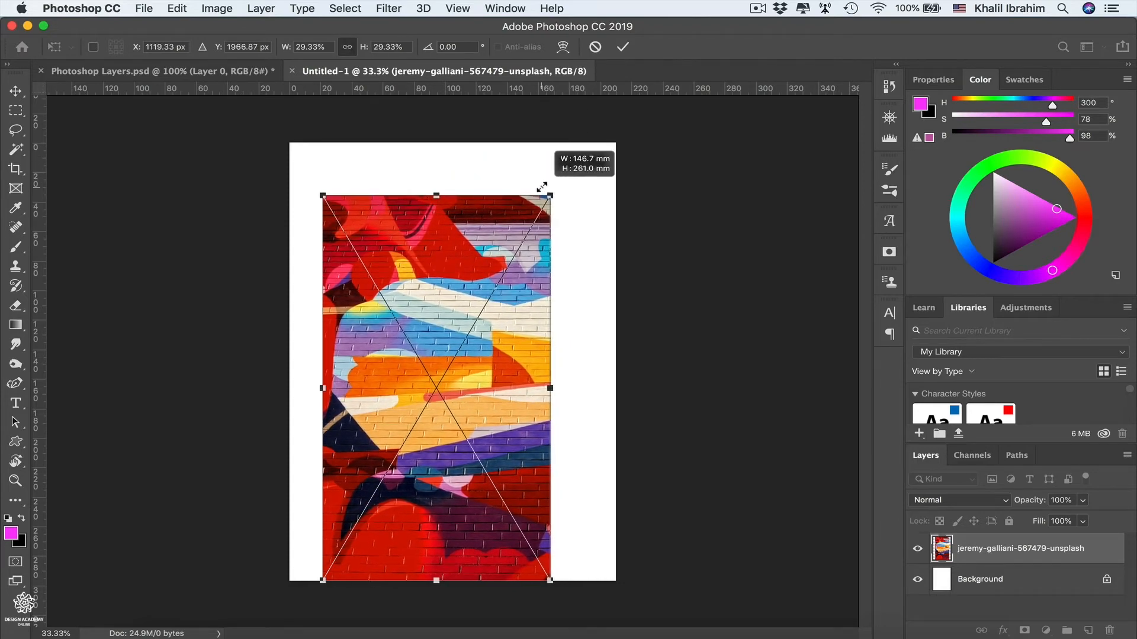
pyautogui.press('alt')
pyautogui.moveTo(541, 188); pyautogui.dragTo(542, 188)
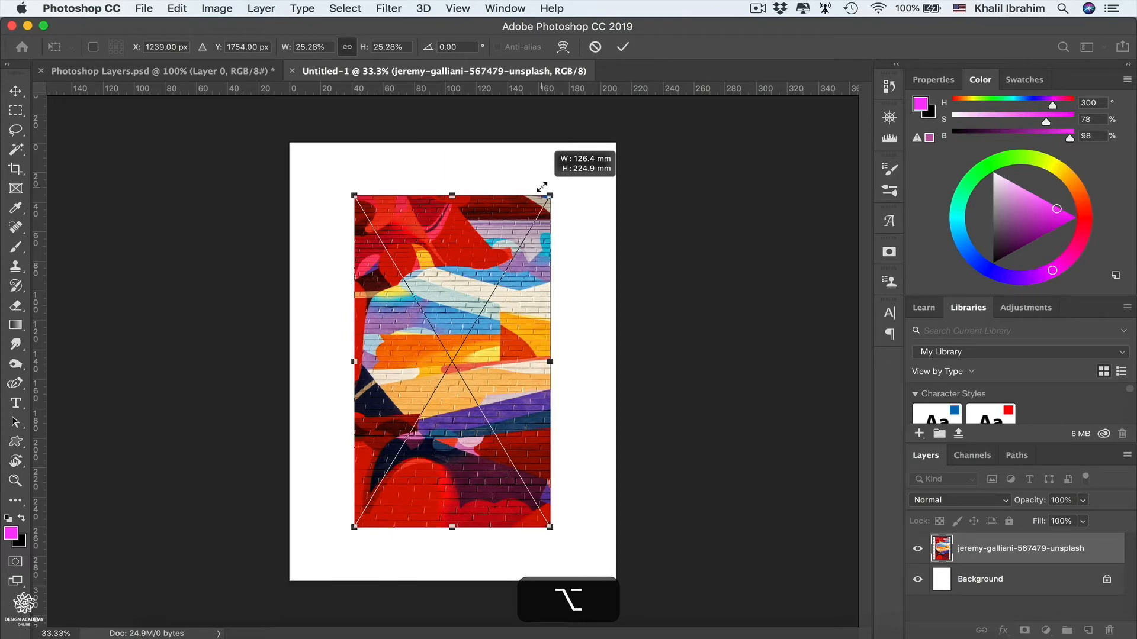
pyautogui.moveTo(542, 188); pyautogui.dragTo(541, 187)
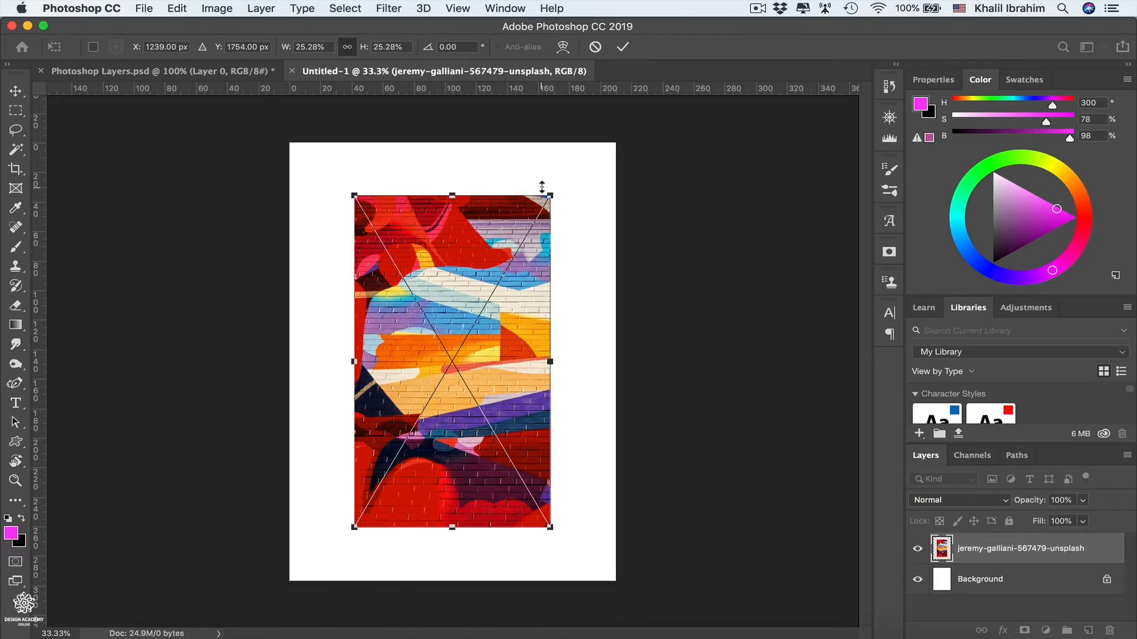
pyautogui.press('Return')
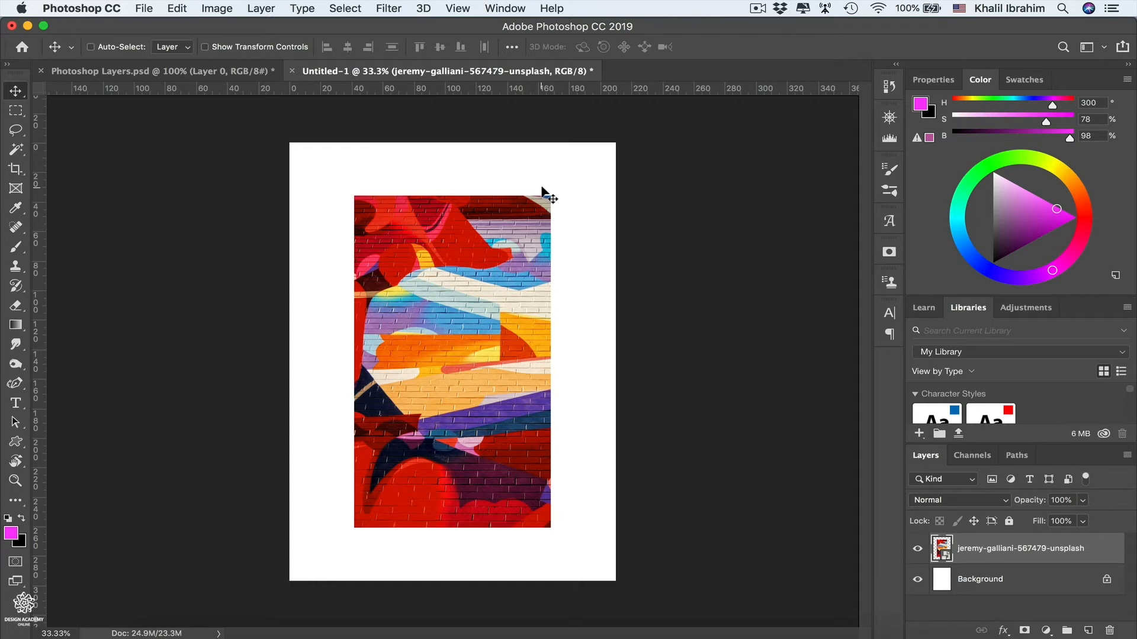
# Restore the default colours, fill the Background layer with the black foreground colour at 100% opacity, and select the placed image layer.
pyautogui.click(981, 580)
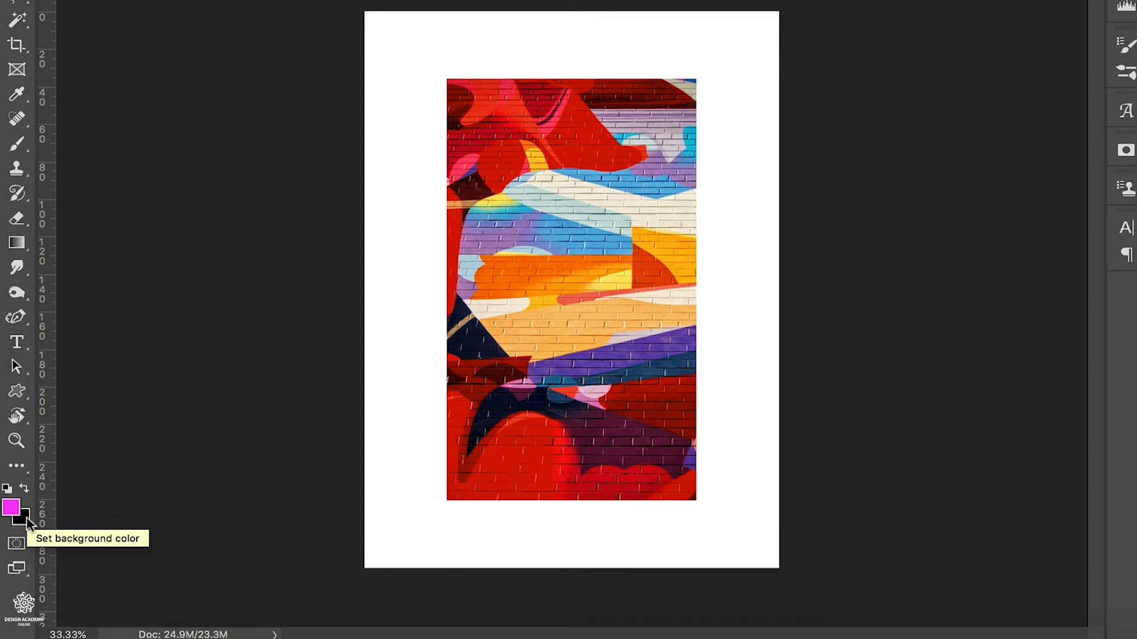
pyautogui.press('d')
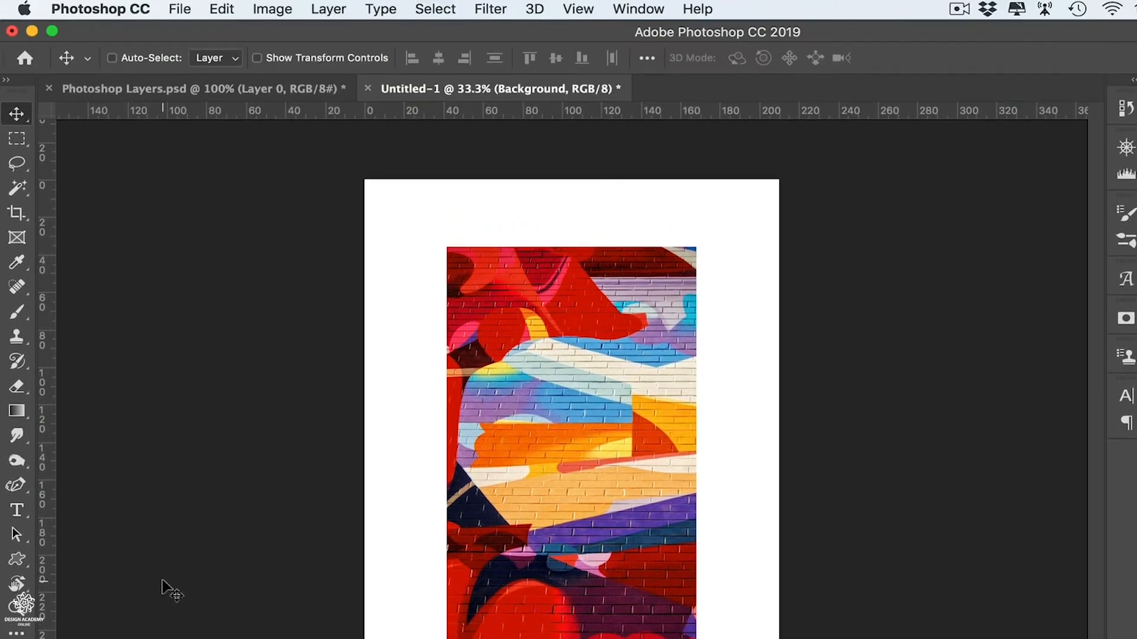
pyautogui.click(228, 9)
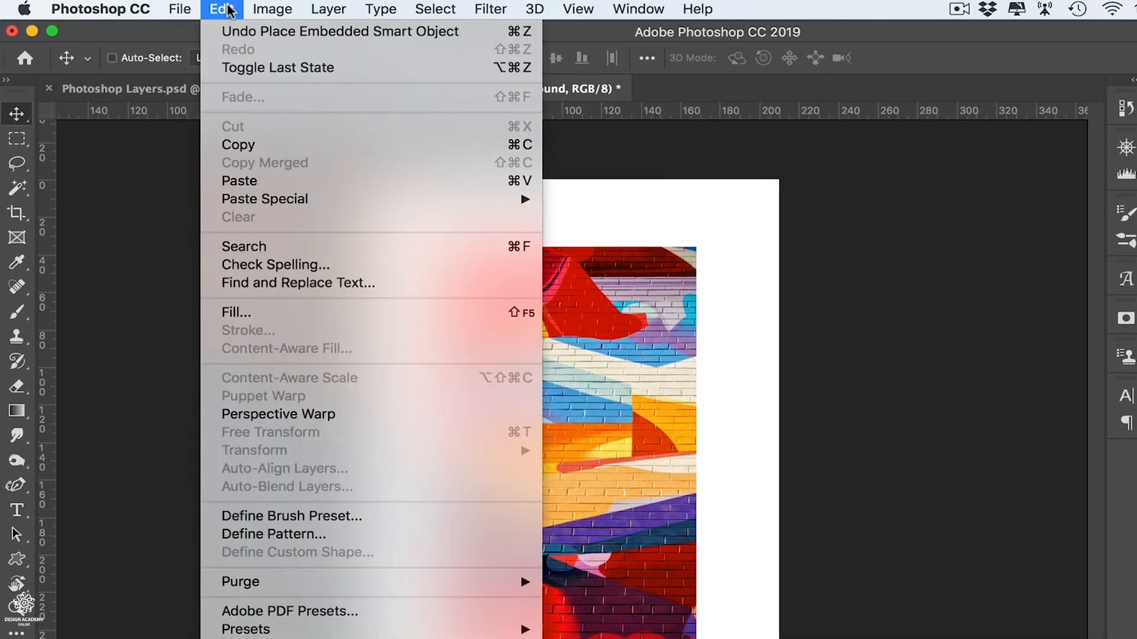
pyautogui.click(262, 312)
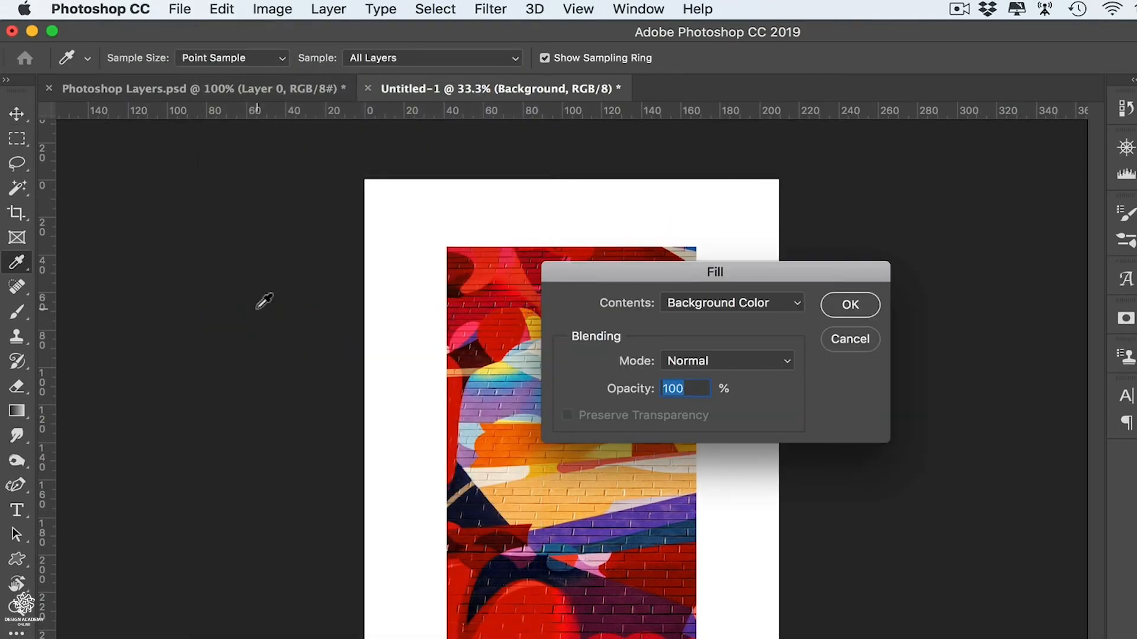
pyautogui.click(792, 304)
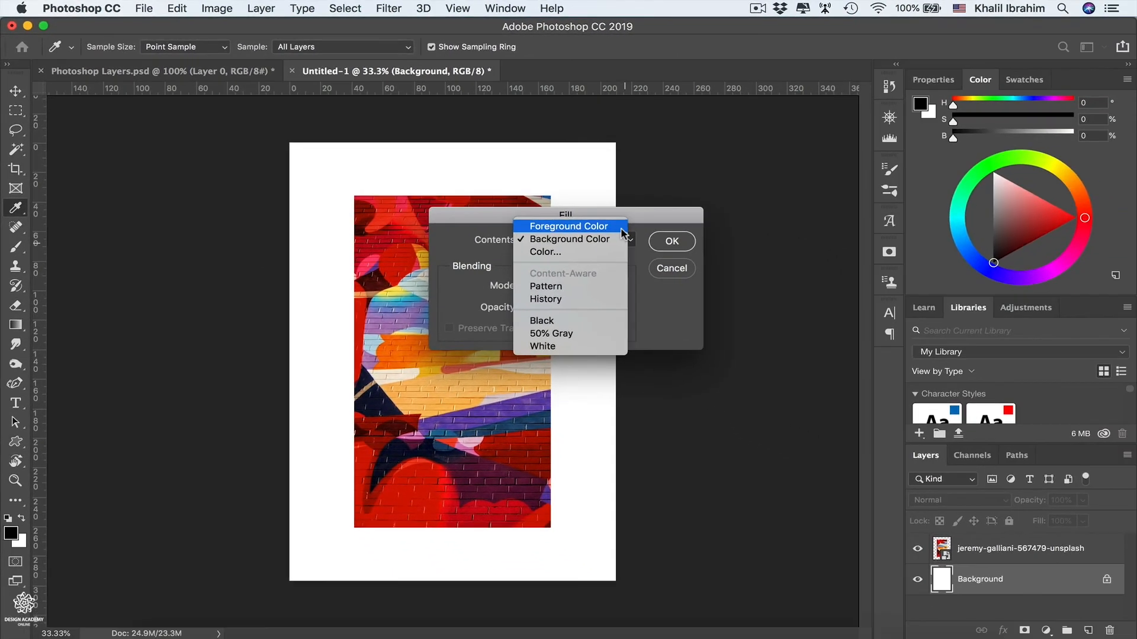
pyautogui.click(713, 261)
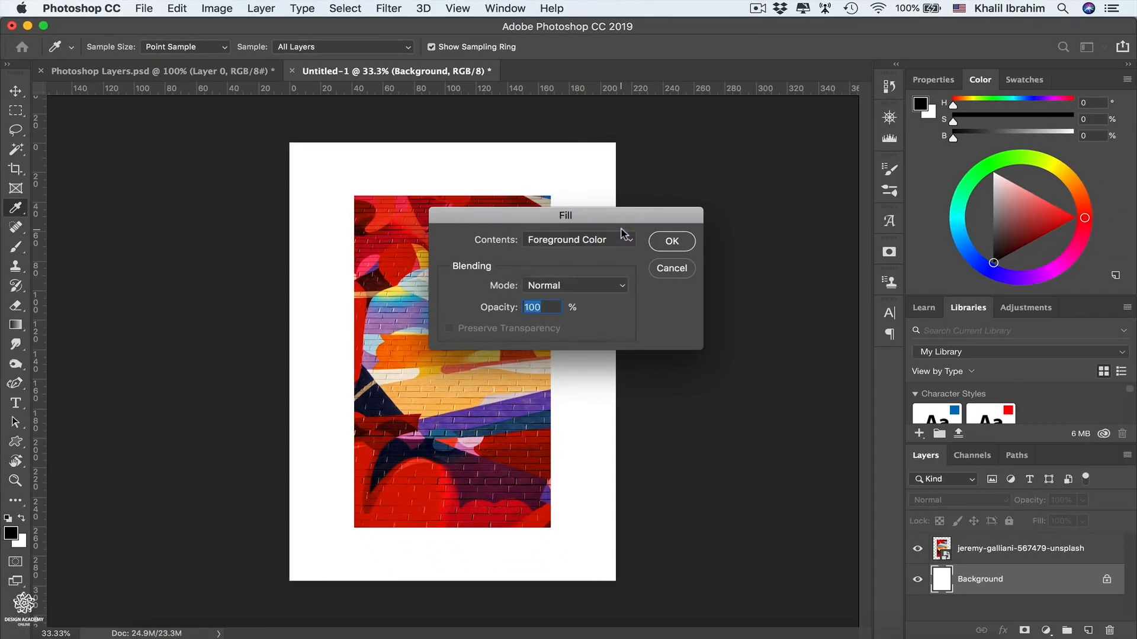
pyautogui.click(671, 241)
pyautogui.press('v')
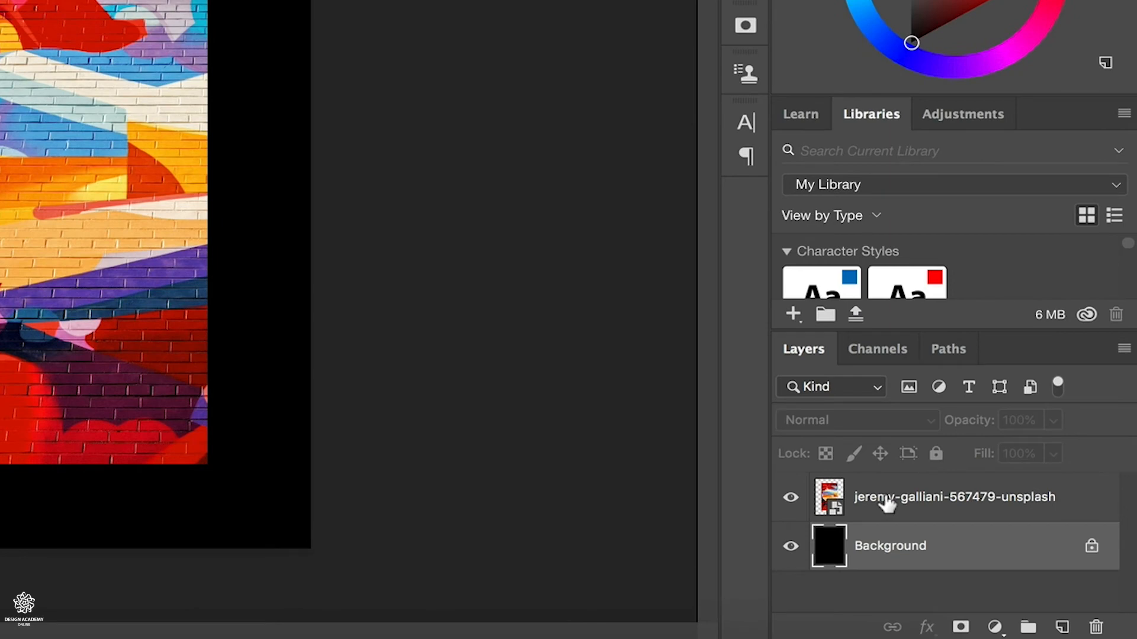
pyautogui.click(886, 504)
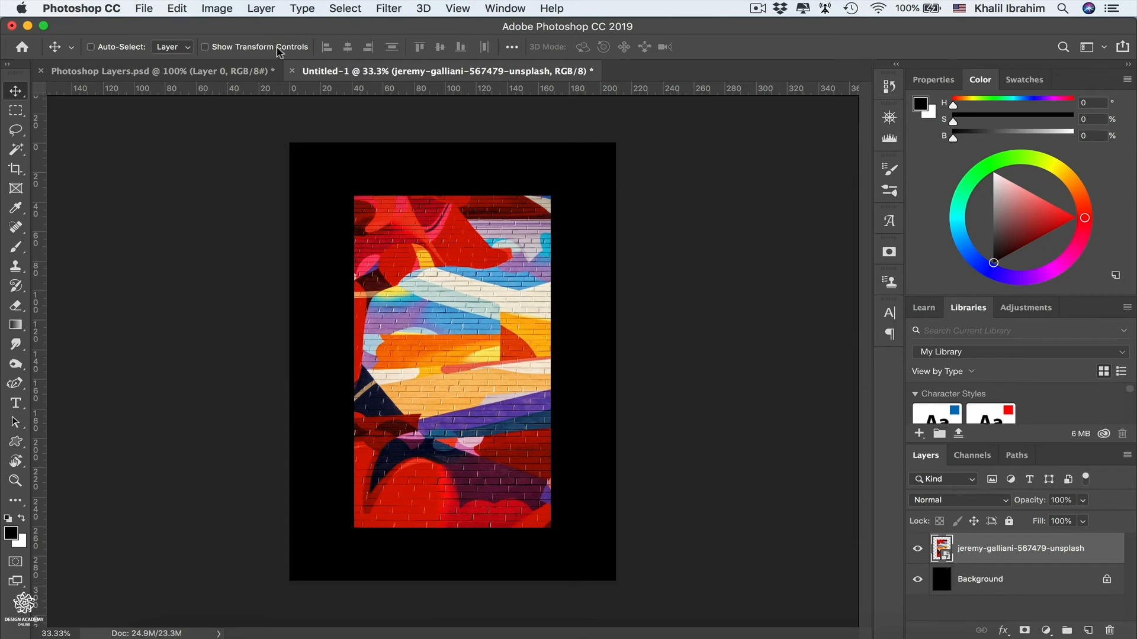
# In Photoshop Layers.psd, move Layer 0's black fill back over the whole canvas and convert it to a Background layer.
pyautogui.click(218, 72)
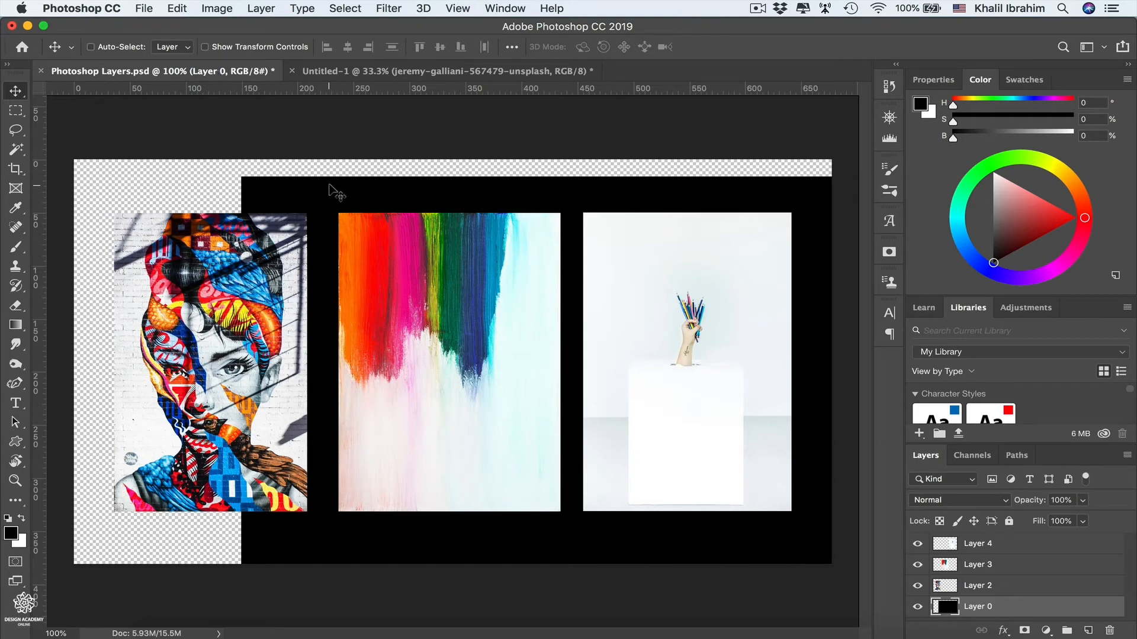
pyautogui.moveTo(329, 185); pyautogui.dragTo(164, 167)
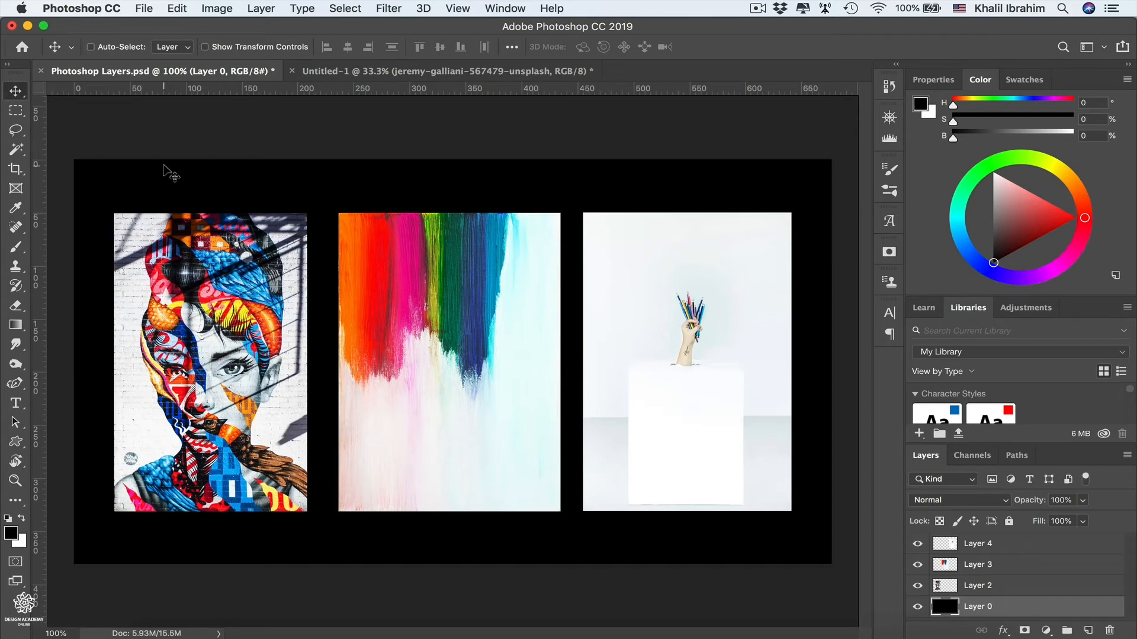
pyautogui.click(262, 8)
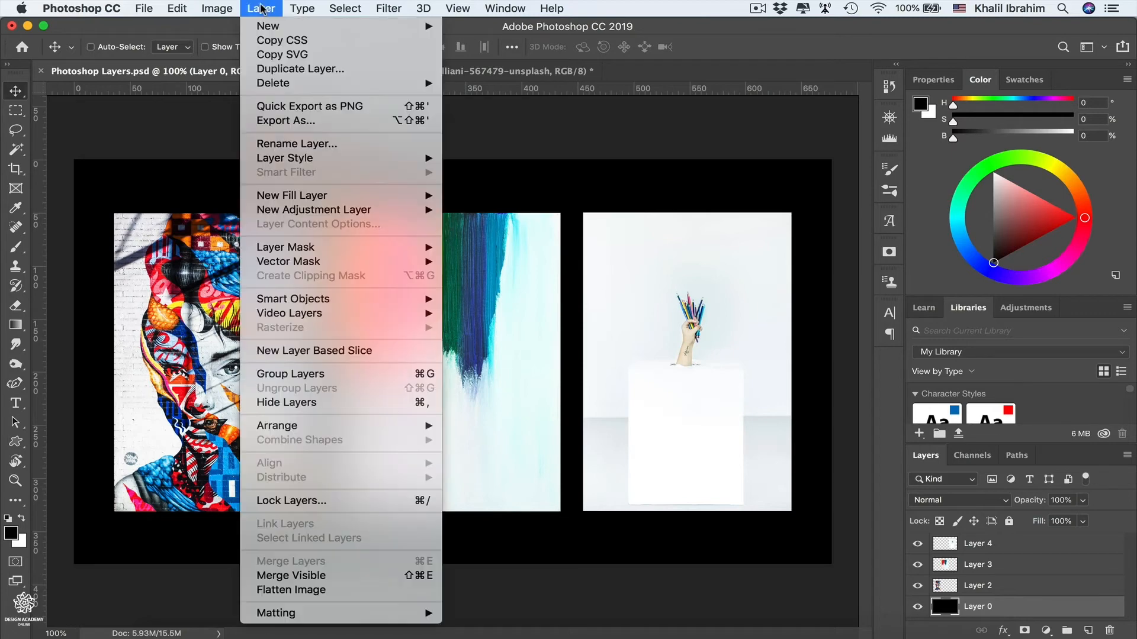
pyautogui.moveTo(271, 27)
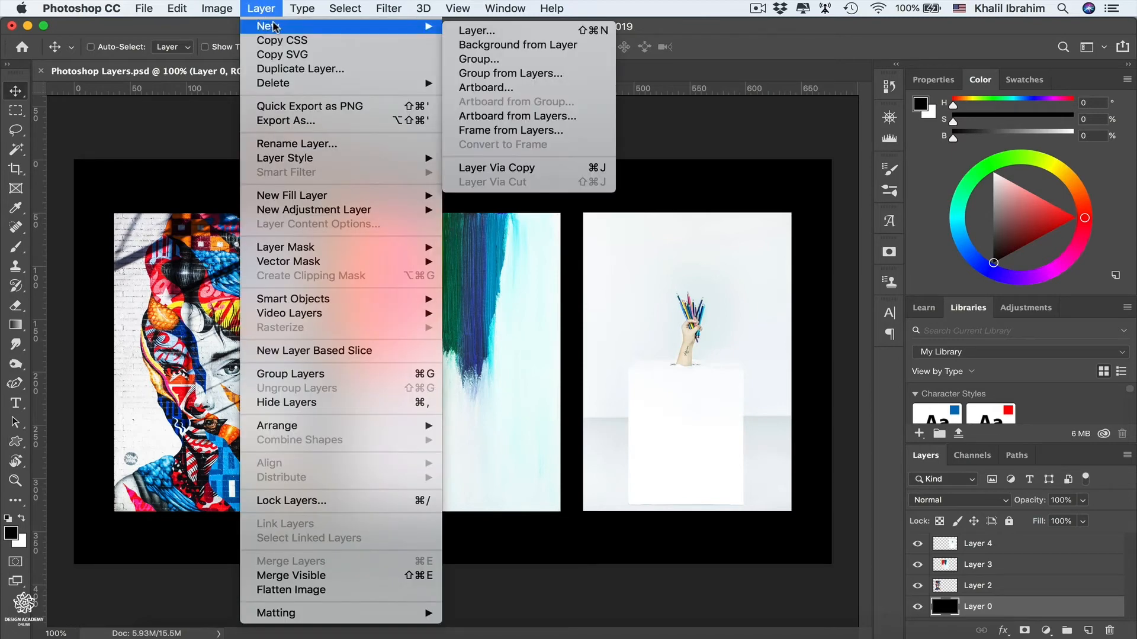
pyautogui.click(468, 47)
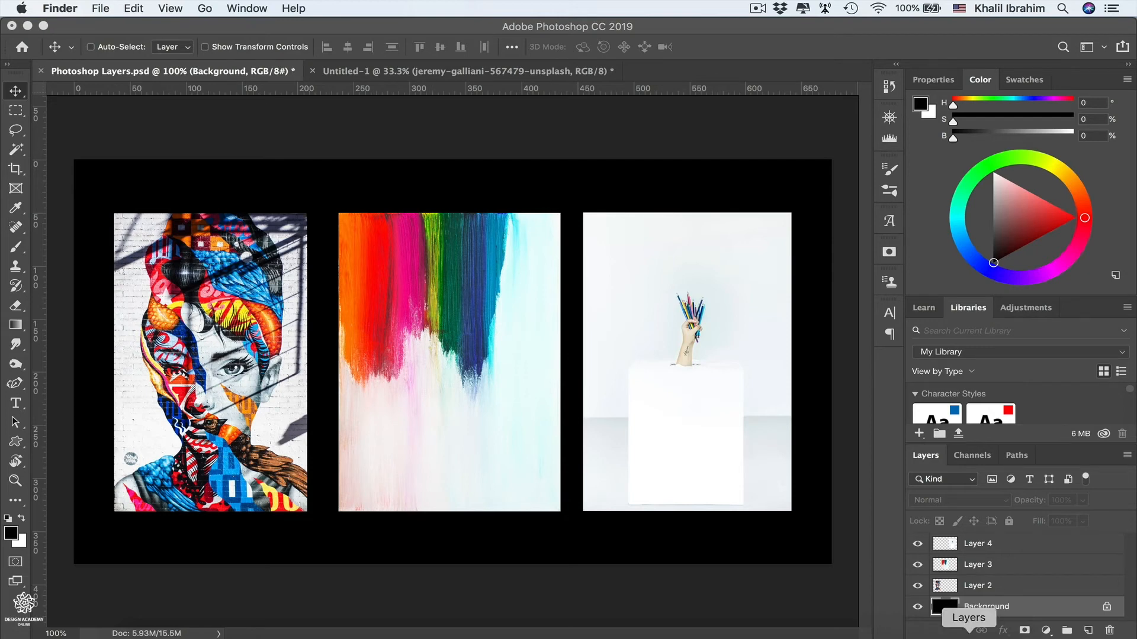
# Bring the brick-wall JPG from the Finder's Layers folder into Photoshop Layers.psd and commit it scaled down to about 38.5%.
pyautogui.click(954, 634)
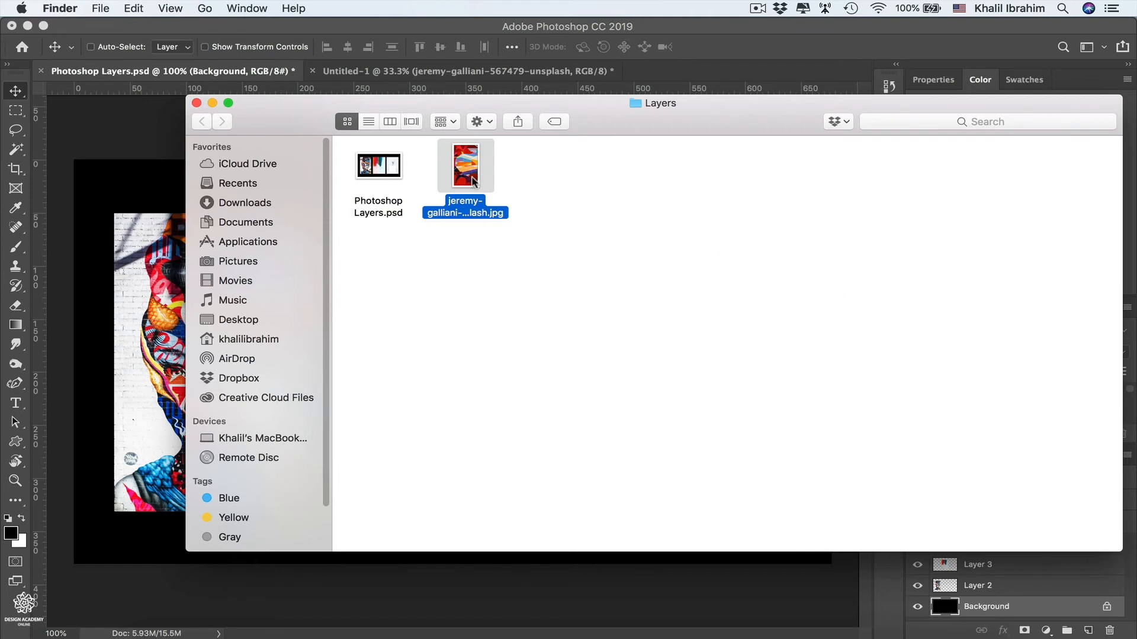
pyautogui.moveTo(474, 181); pyautogui.dragTo(152, 362)
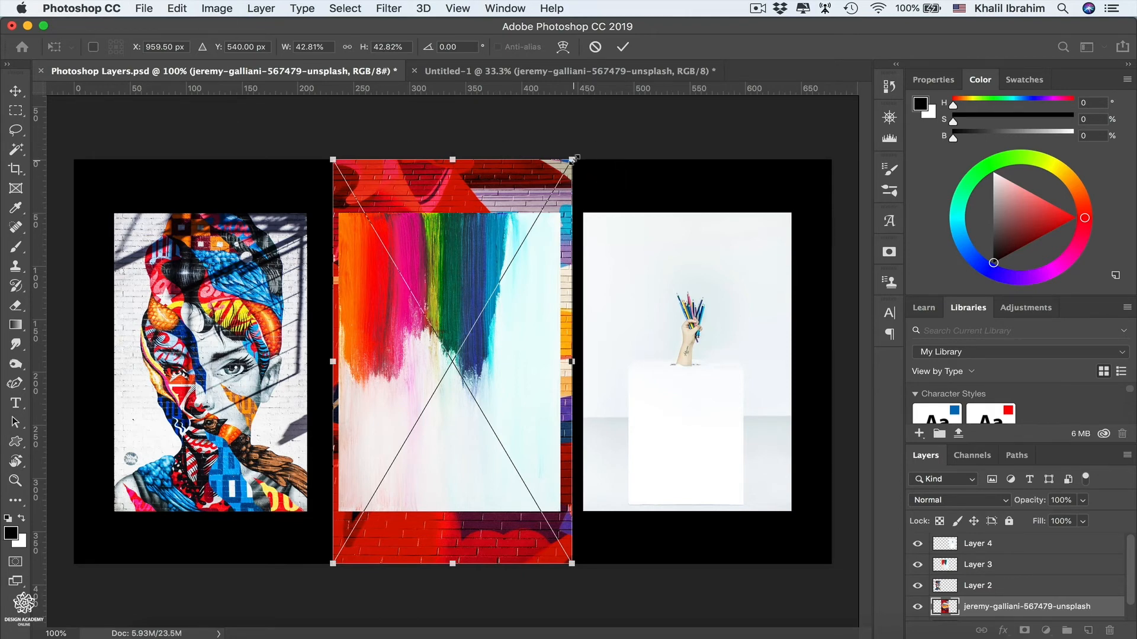
pyautogui.moveTo(573, 159); pyautogui.dragTo(548, 200)
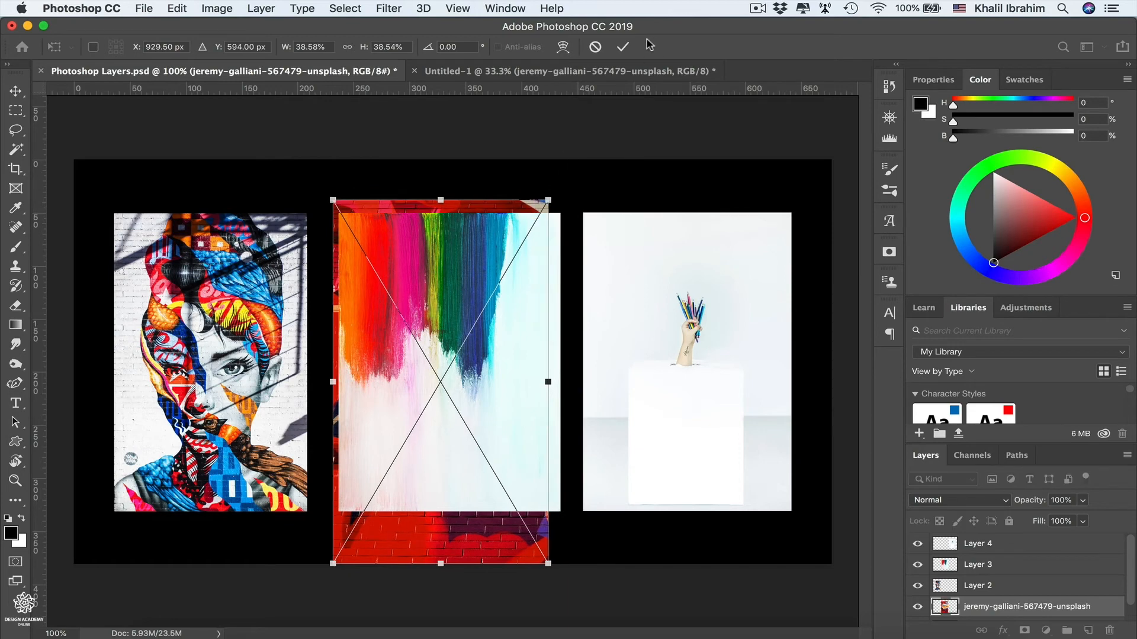
pyautogui.click(622, 47)
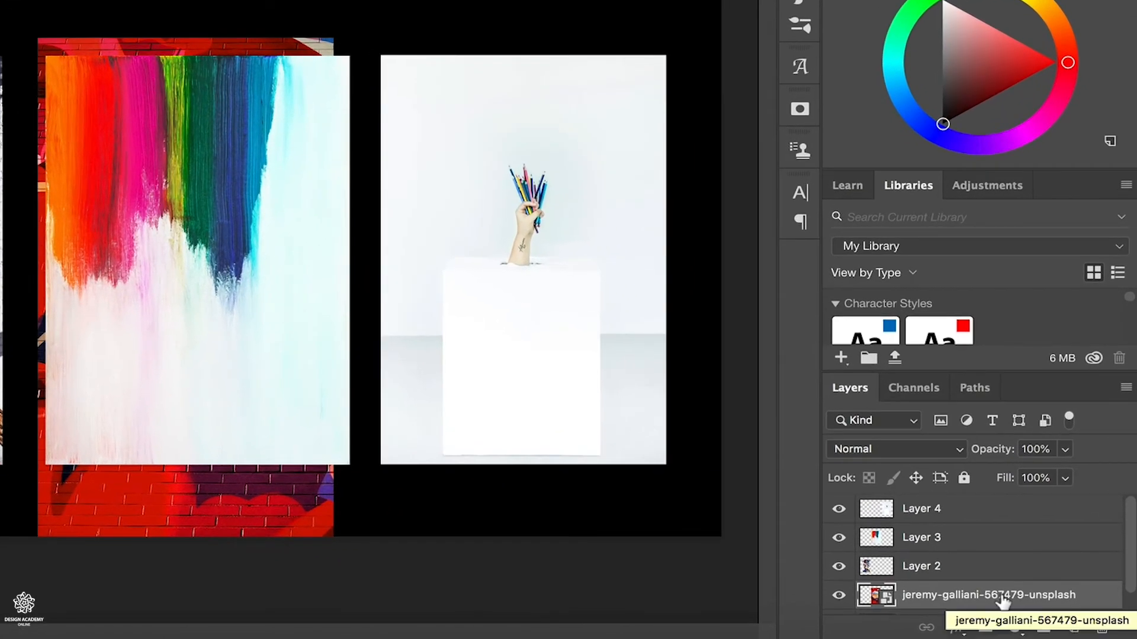
# Move the brick-wall image layer above Layer 3, and use the arrange commands to send it backward two levels and forward again.
pyautogui.moveTo(1001, 602); pyautogui.dragTo(1002, 535)
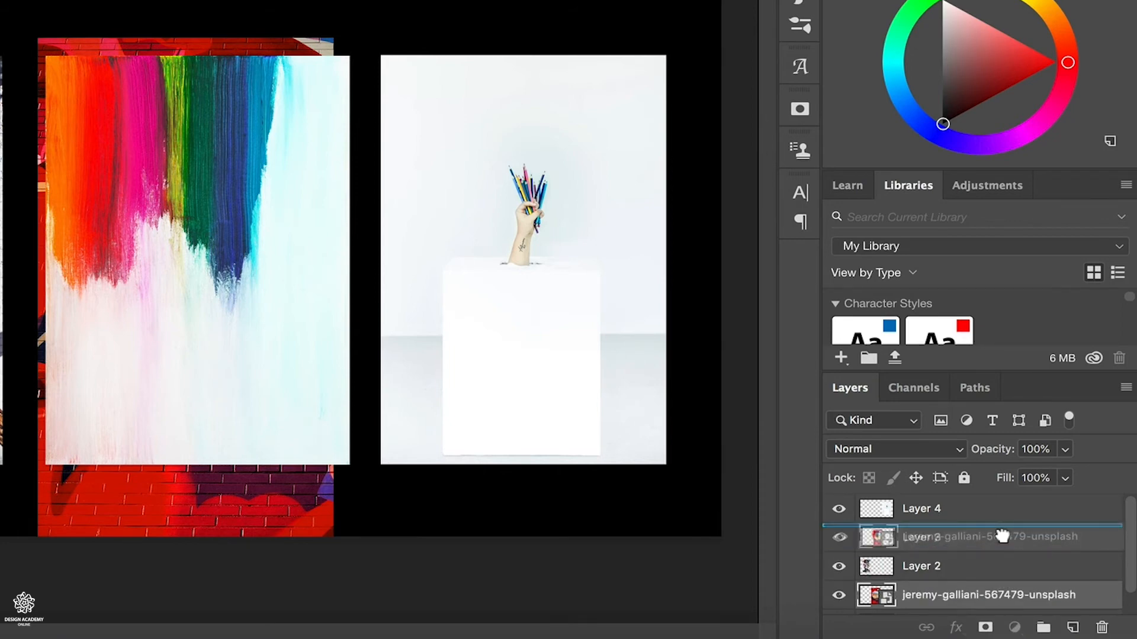
pyautogui.moveTo(1002, 536); pyautogui.dragTo(1005, 542)
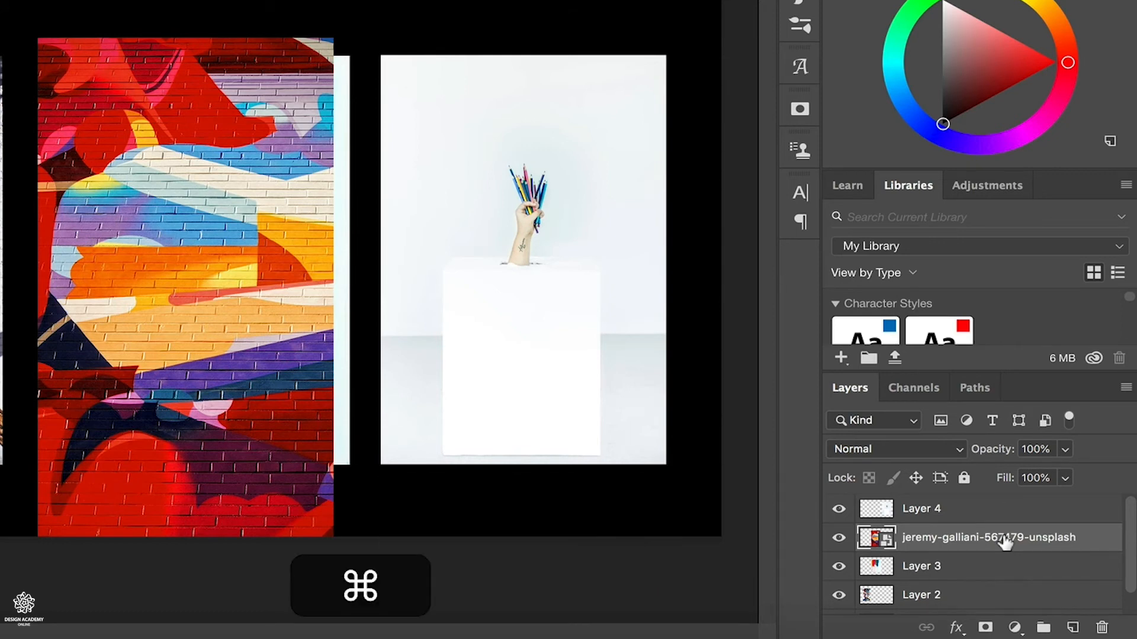
pyautogui.press('super+bracketleft')
pyautogui.press('super+bracketleft')
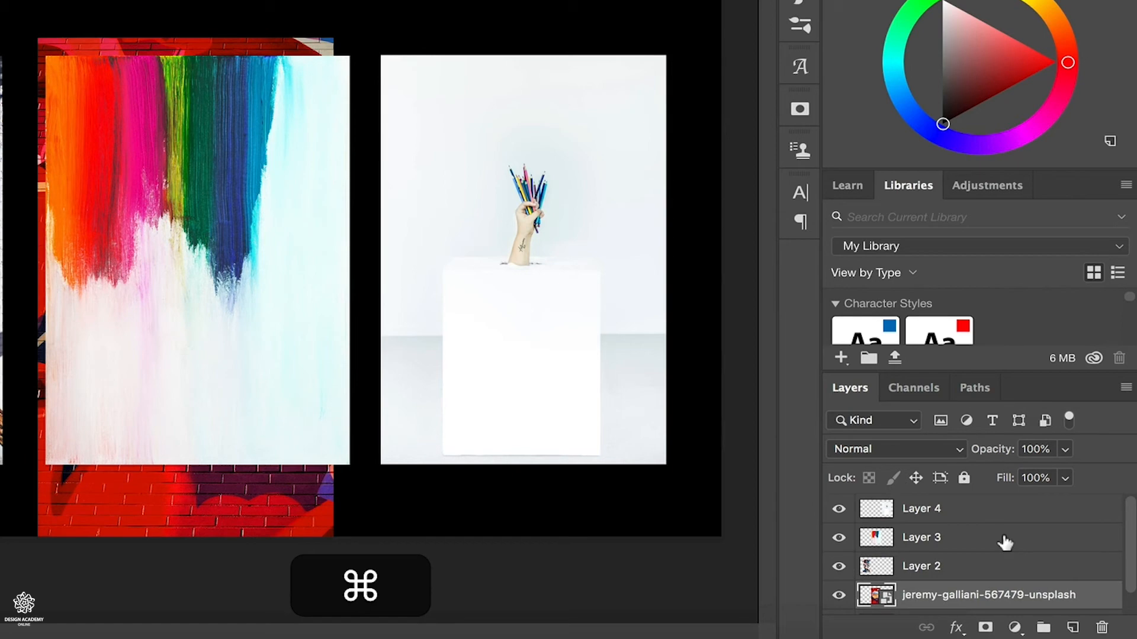
pyautogui.press('super+bracketright')
pyautogui.press('super+bracketright')
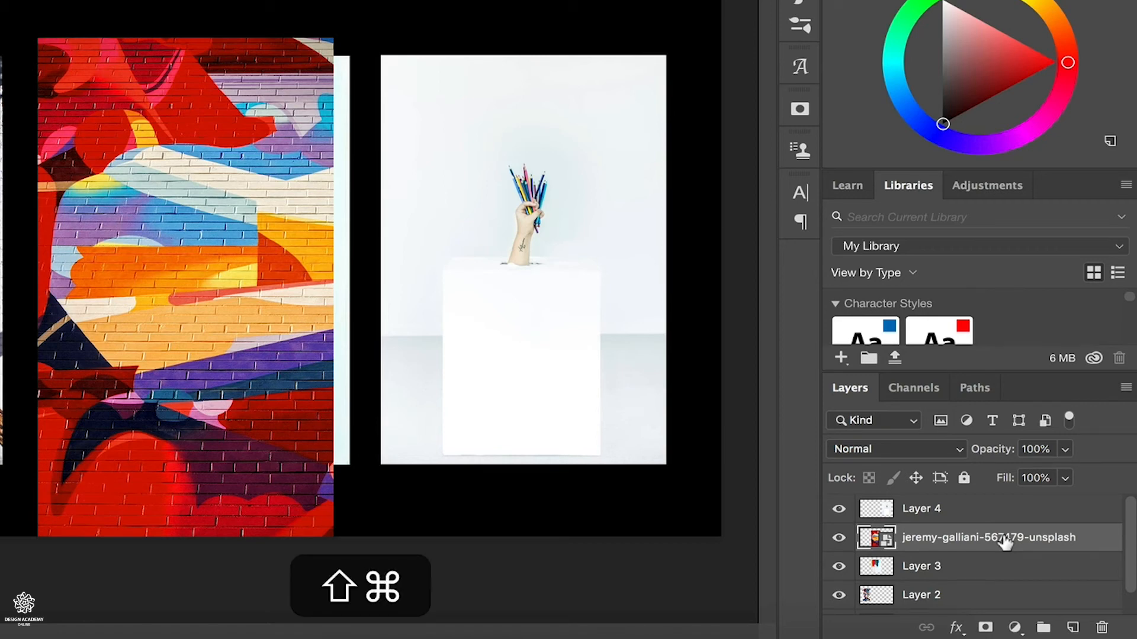
# Bring the brick-wall image layer to the front of the stack, and send it to the back just above Background.
pyautogui.hotkey('ctrl', 'shift', ']')
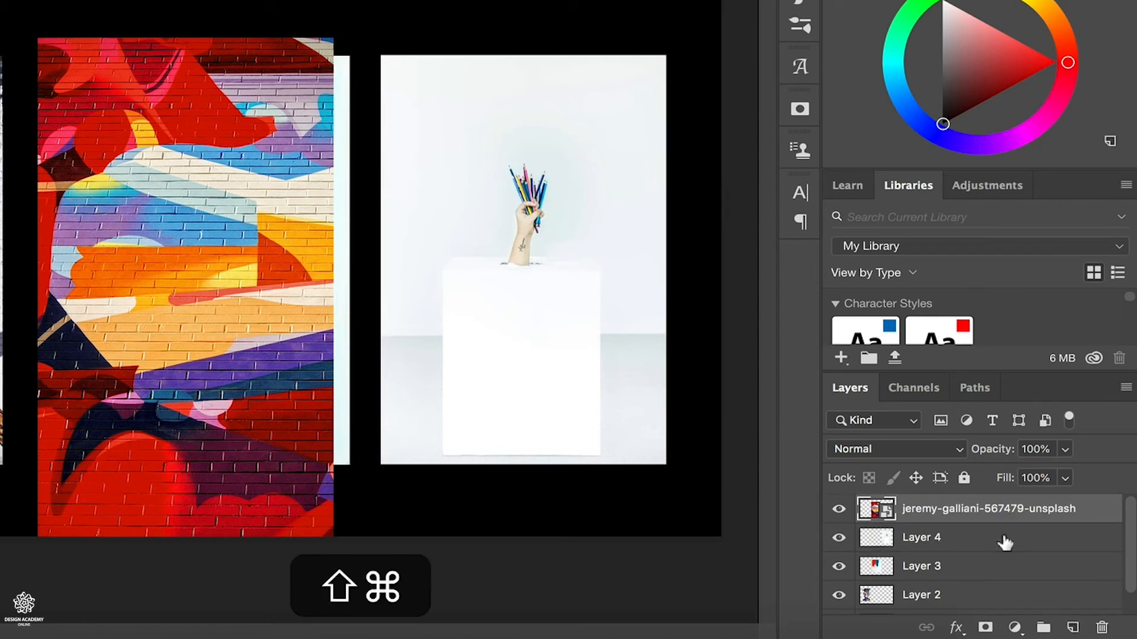
pyautogui.hotkey('ctrl', 'shift', '[')
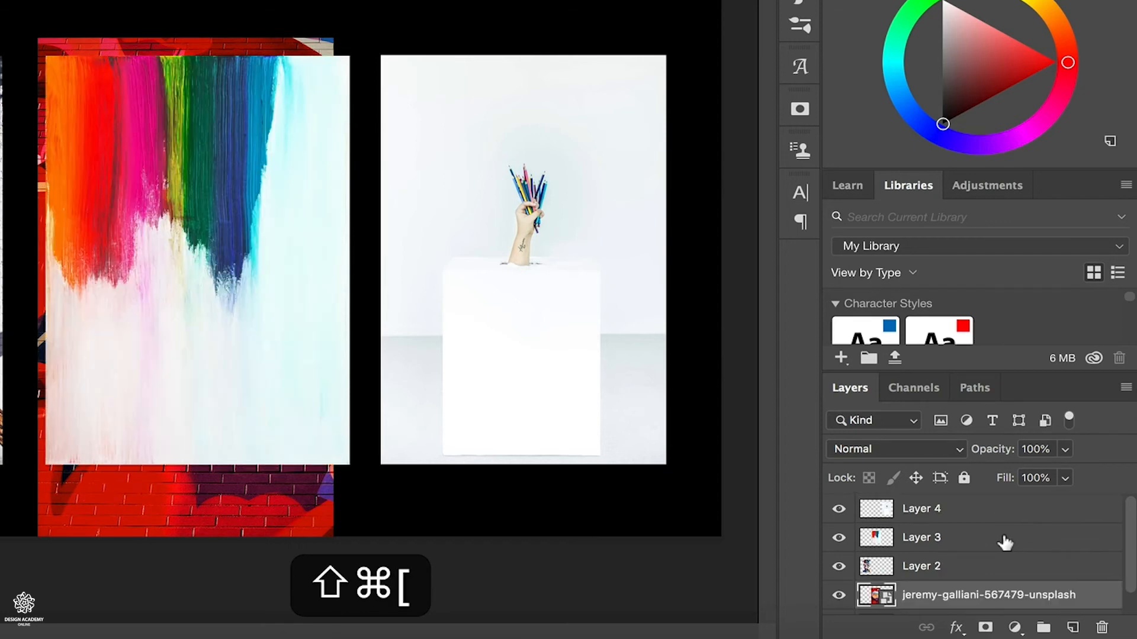
# Select Layer 3 from the overlapping layers beneath the paint image on the canvas, and delete it.
pyautogui.scroll(-1, 1005, 542)
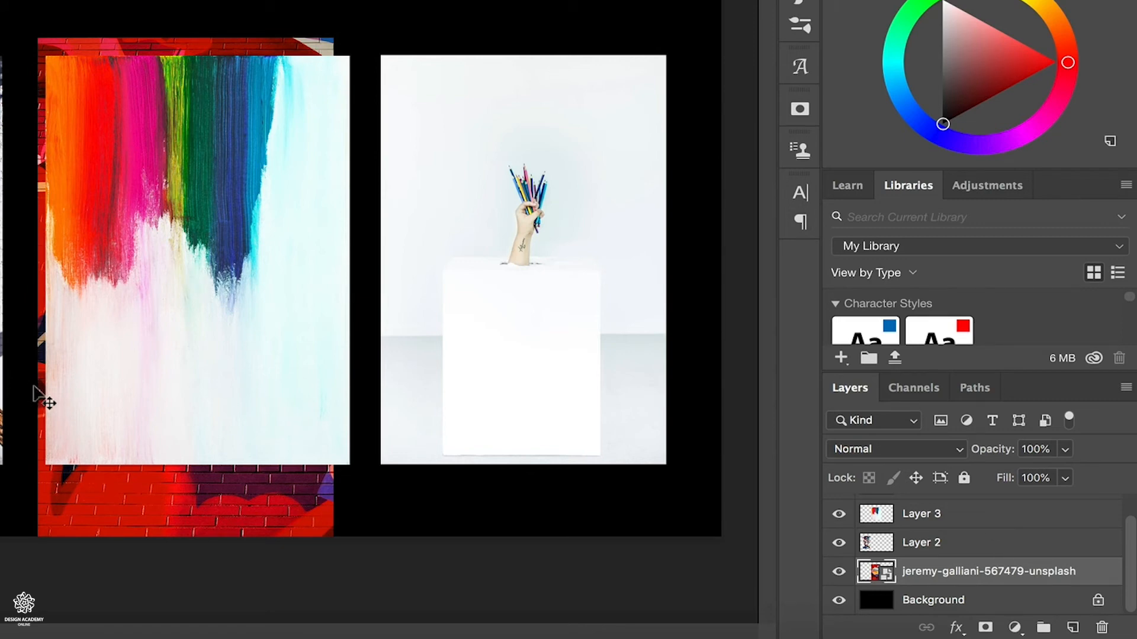
pyautogui.rightClick(313, 89)
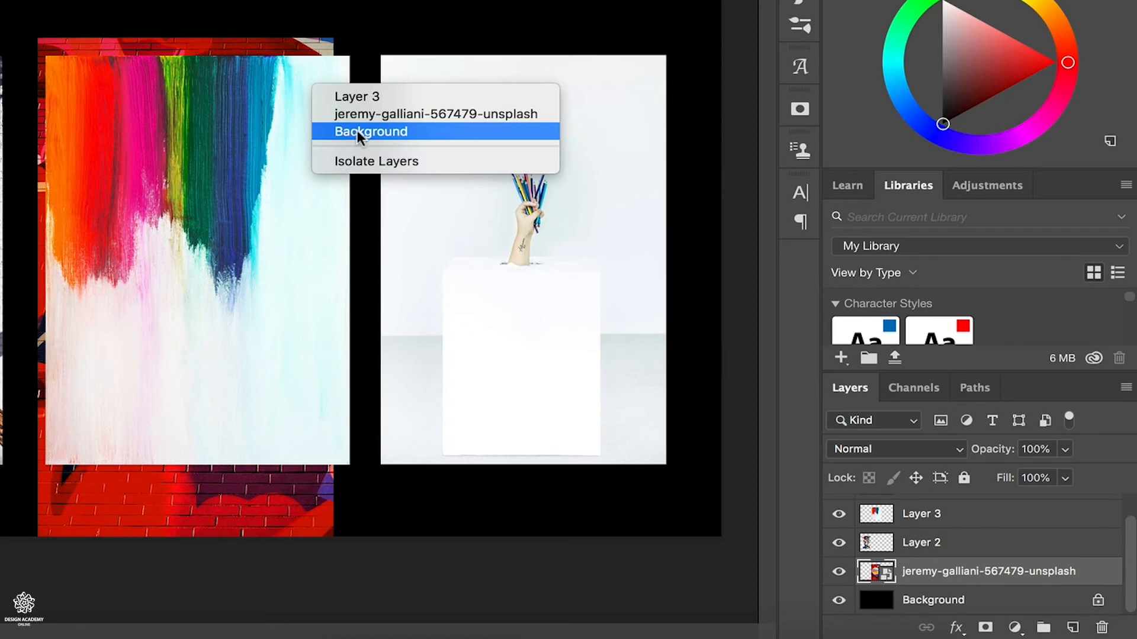
pyautogui.click(374, 100)
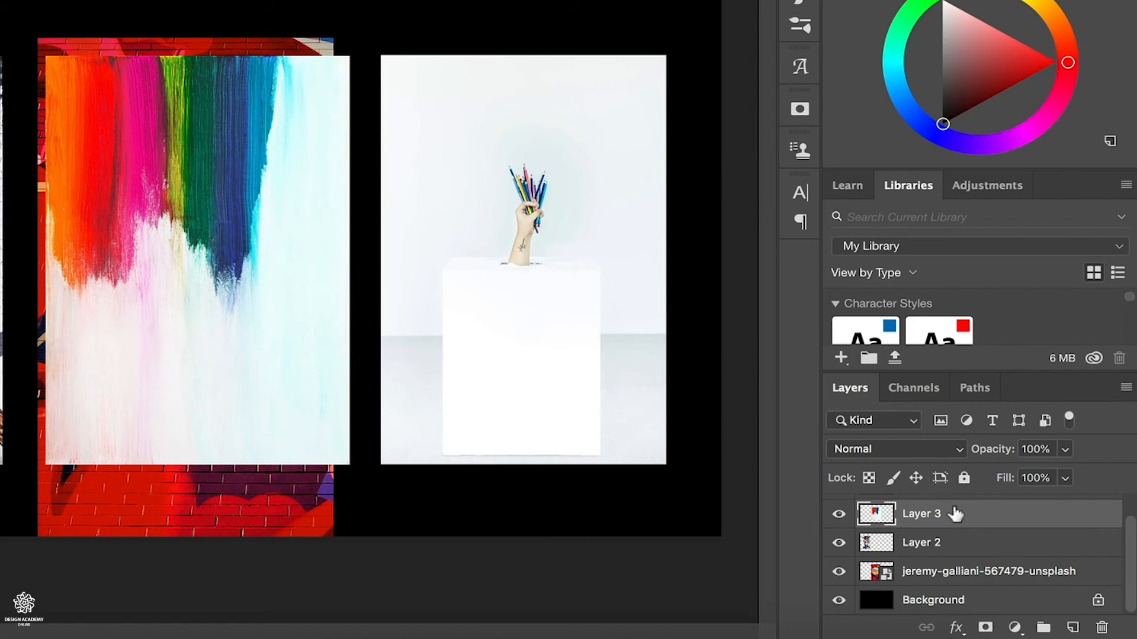
pyautogui.moveTo(955, 514); pyautogui.dragTo(1105, 627)
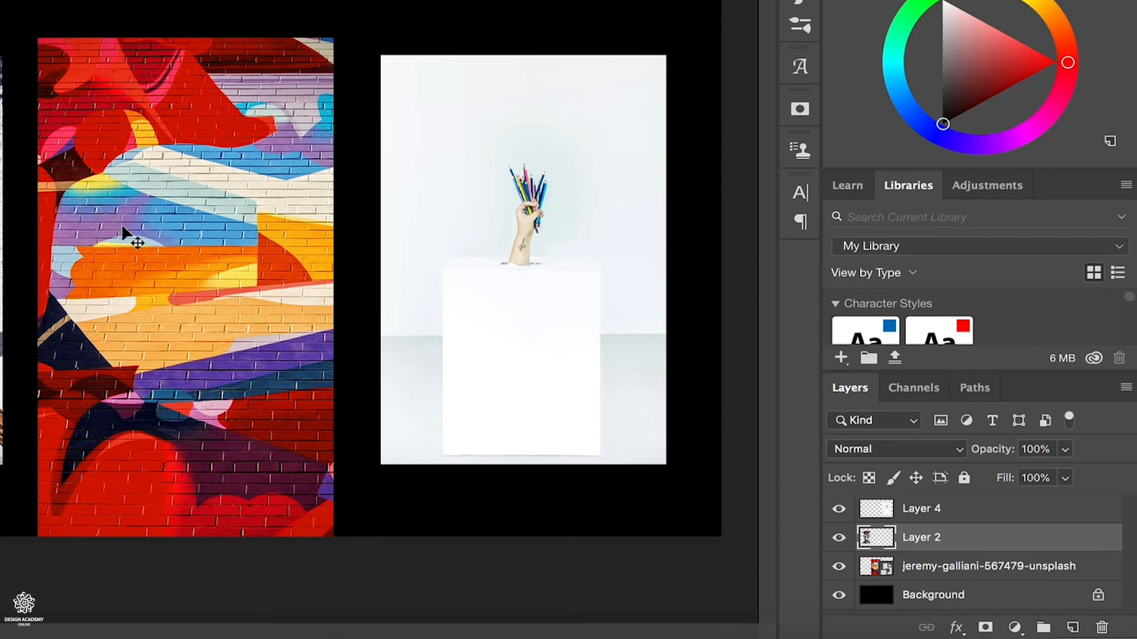
# Select the brick-wall image layer directly on the canvas and move it up slightly to centre it vertically between the other two pictures.
pyautogui.keyDown('super'); pyautogui.click(152, 223); pyautogui.keyUp('super')
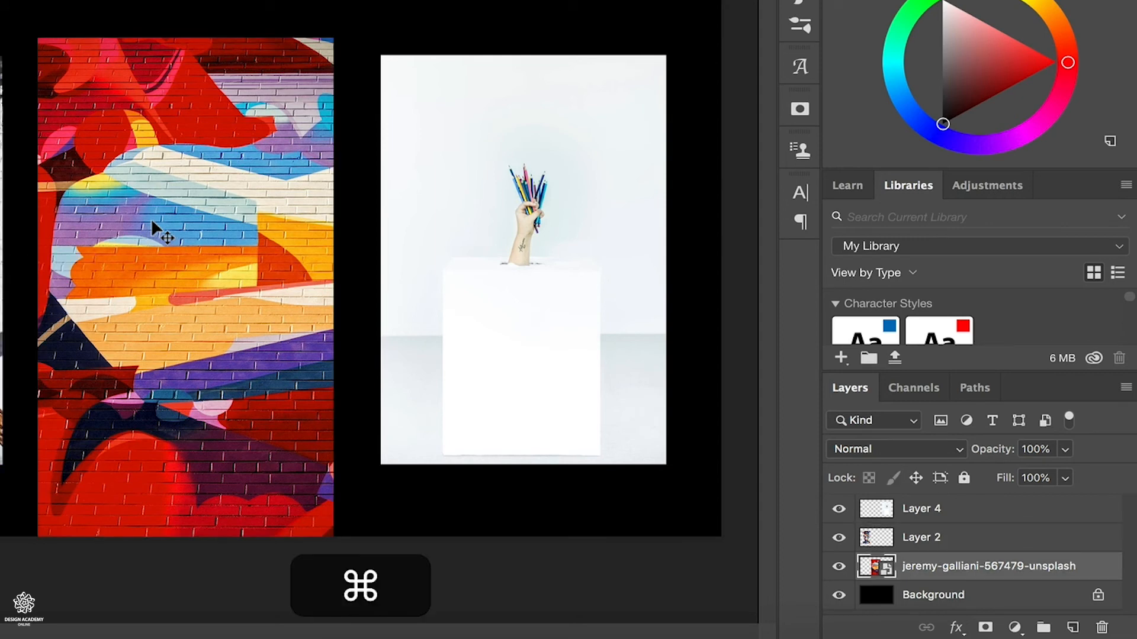
pyautogui.moveTo(151, 218); pyautogui.dragTo(157, 191)
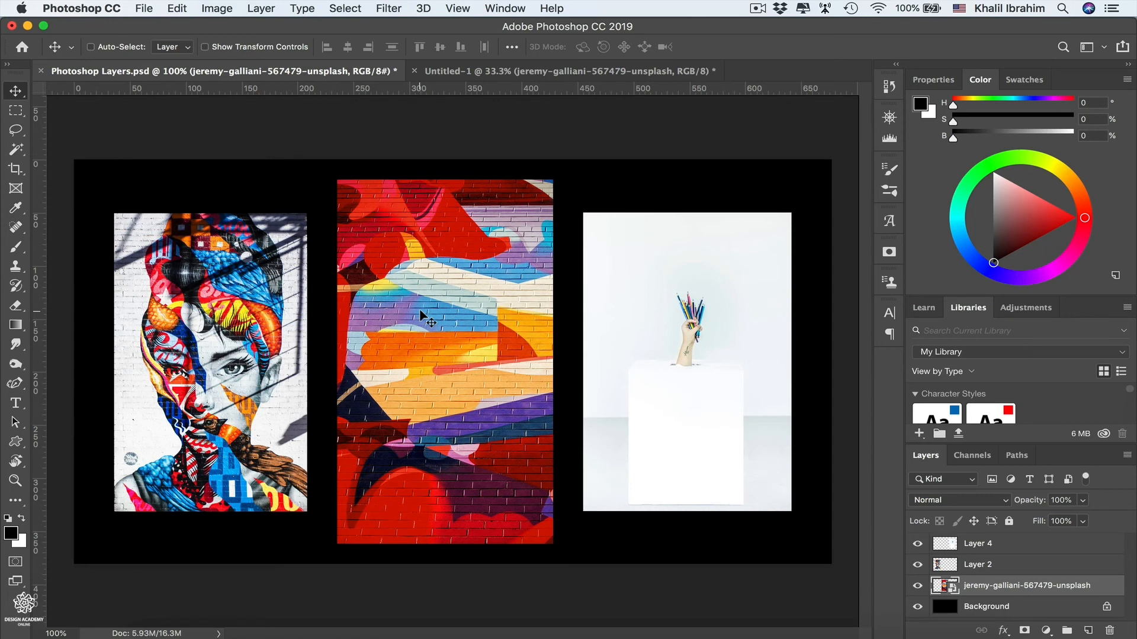
# Start saving the document as a new file, review the available file formats, and choose the Photoshop format with Layers kept enabled.
pyautogui.click(135, 8)
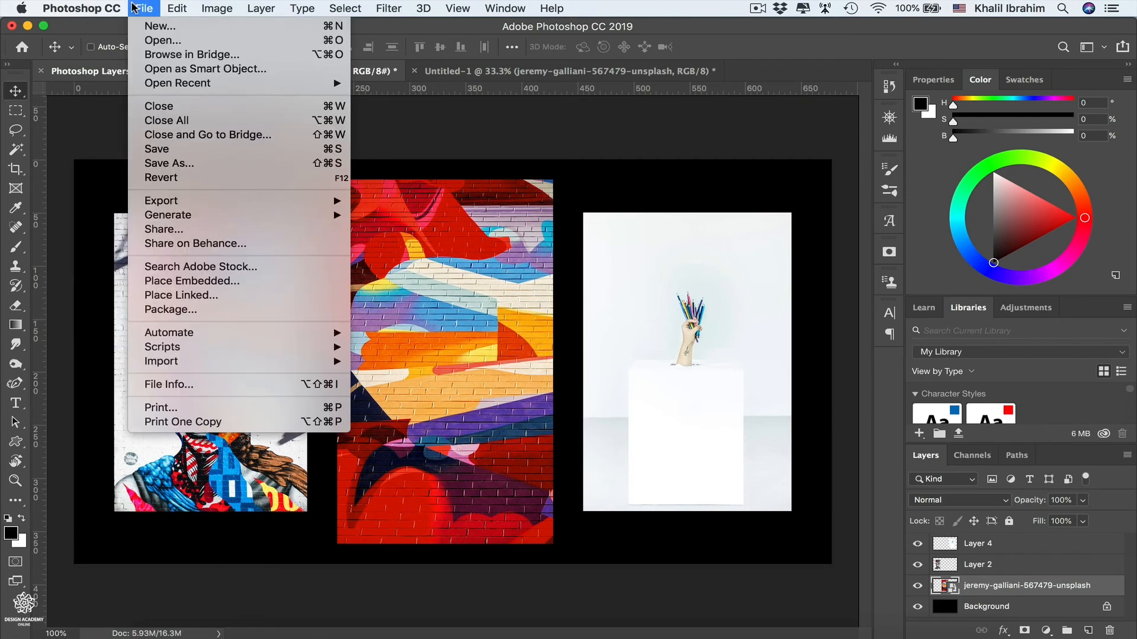
pyautogui.click(170, 164)
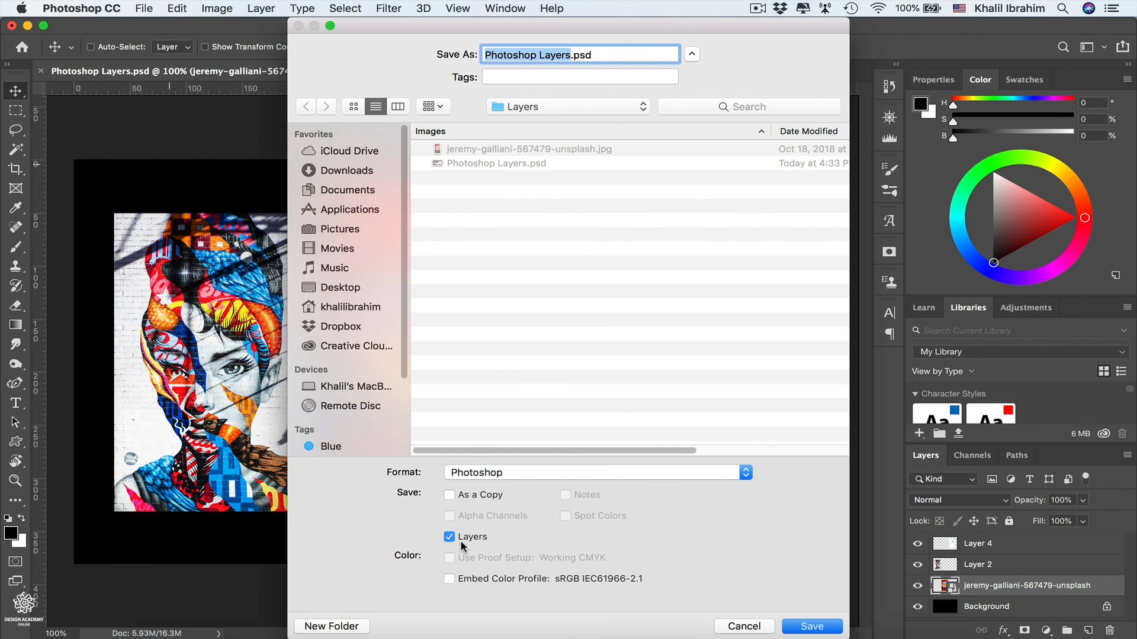
pyautogui.click(747, 474)
pyautogui.moveTo(600, 629)
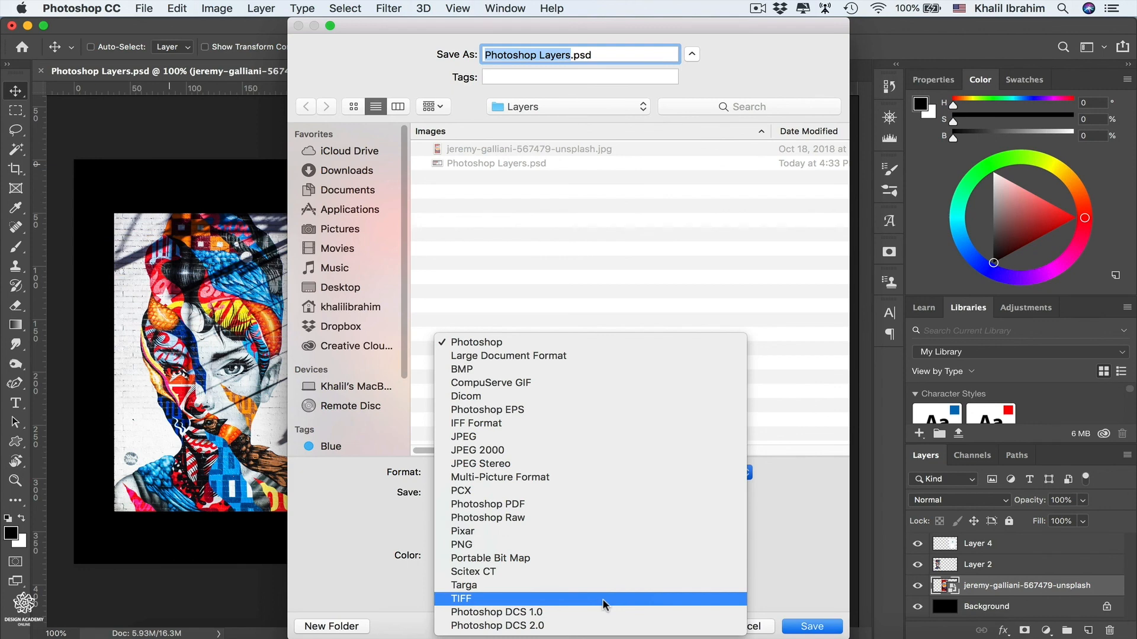
pyautogui.click(518, 344)
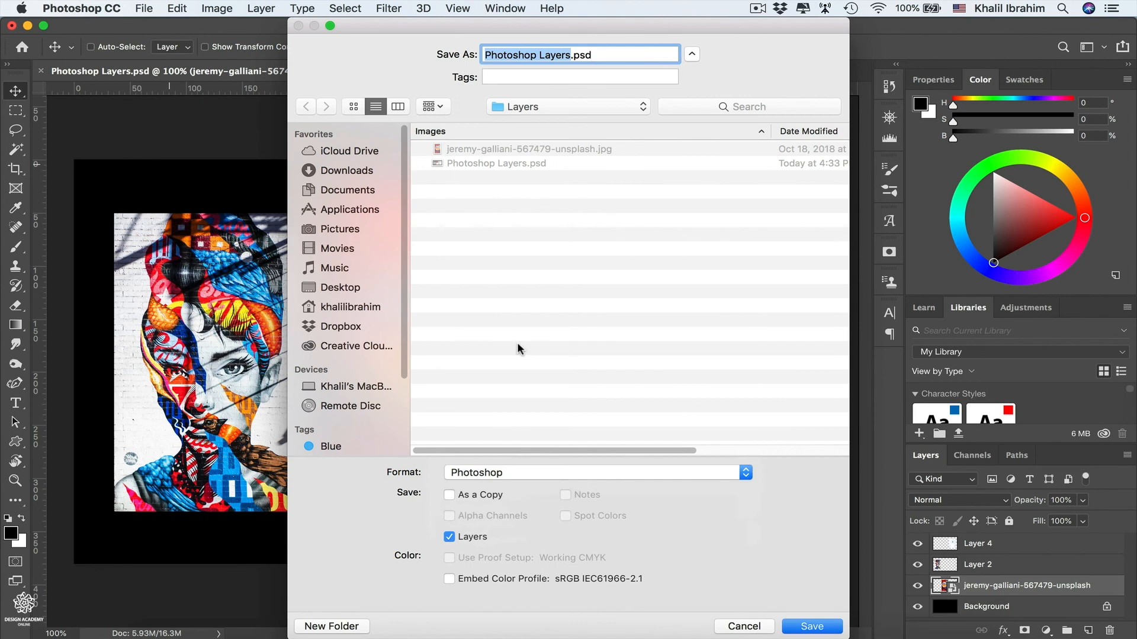